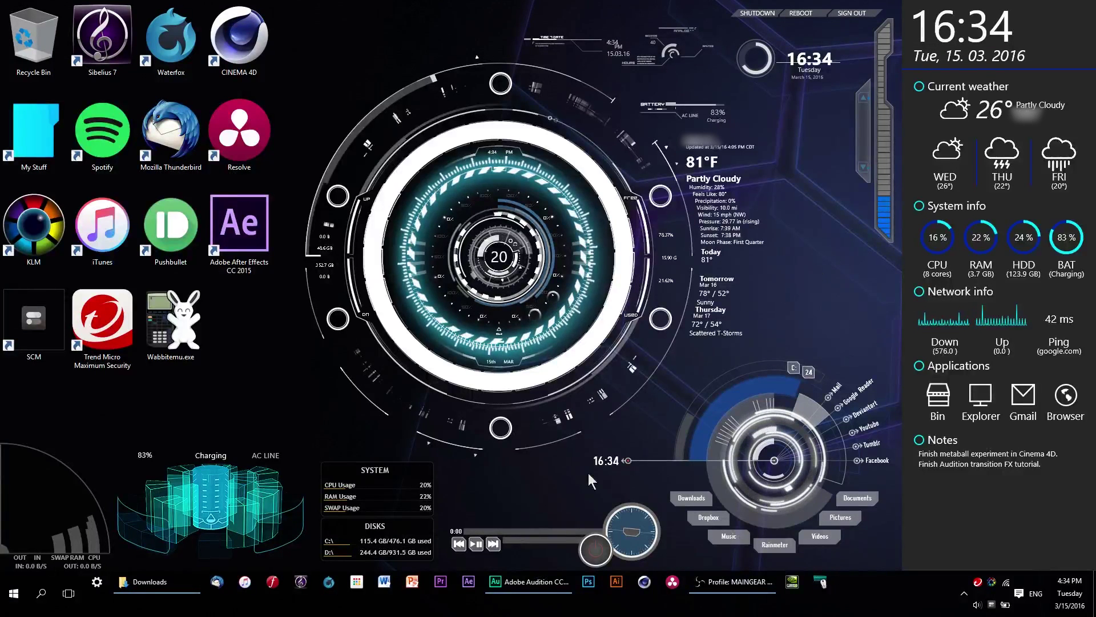
# Switch to Adobe Audition, preview Unity.mp3 from the Downloads folder, and import it into the open files.
pyautogui.click(532, 582)
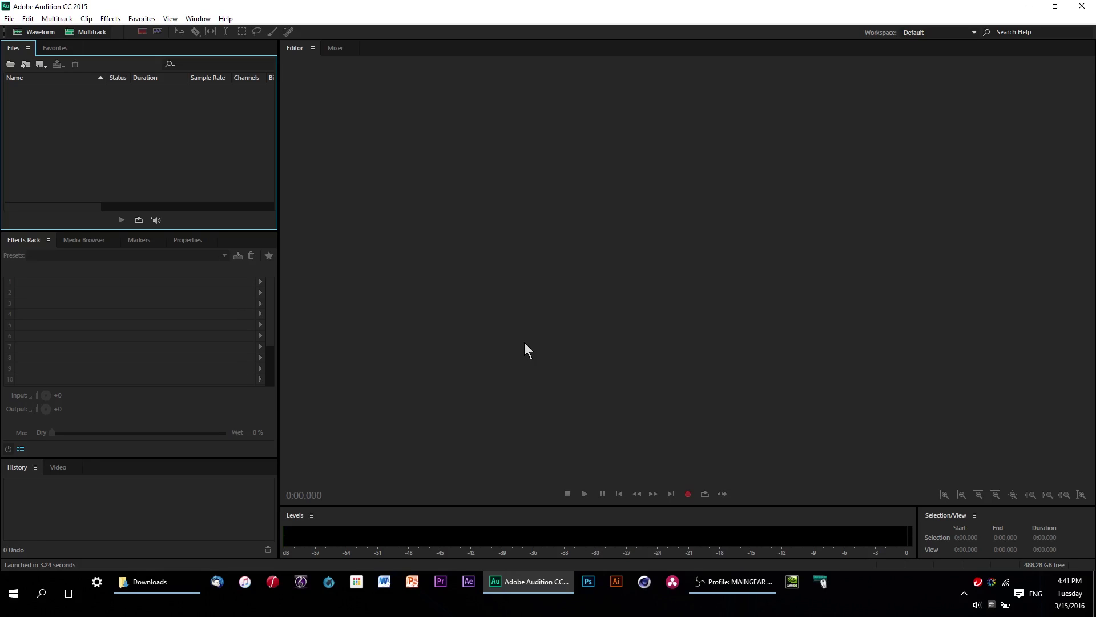
pyautogui.click(165, 590)
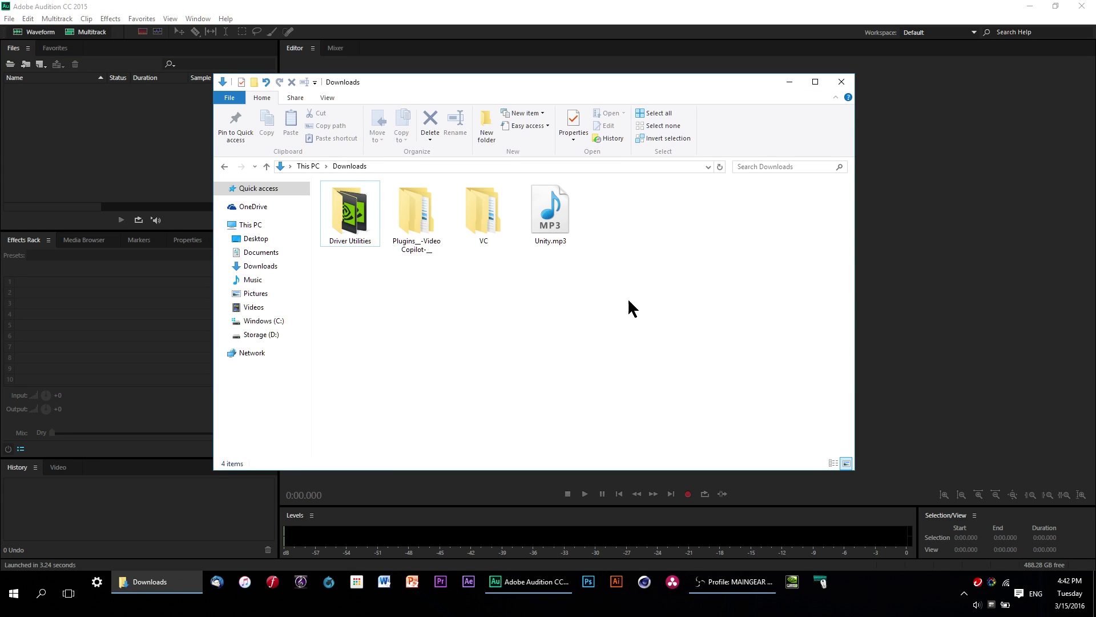
pyautogui.doubleClick(558, 210)
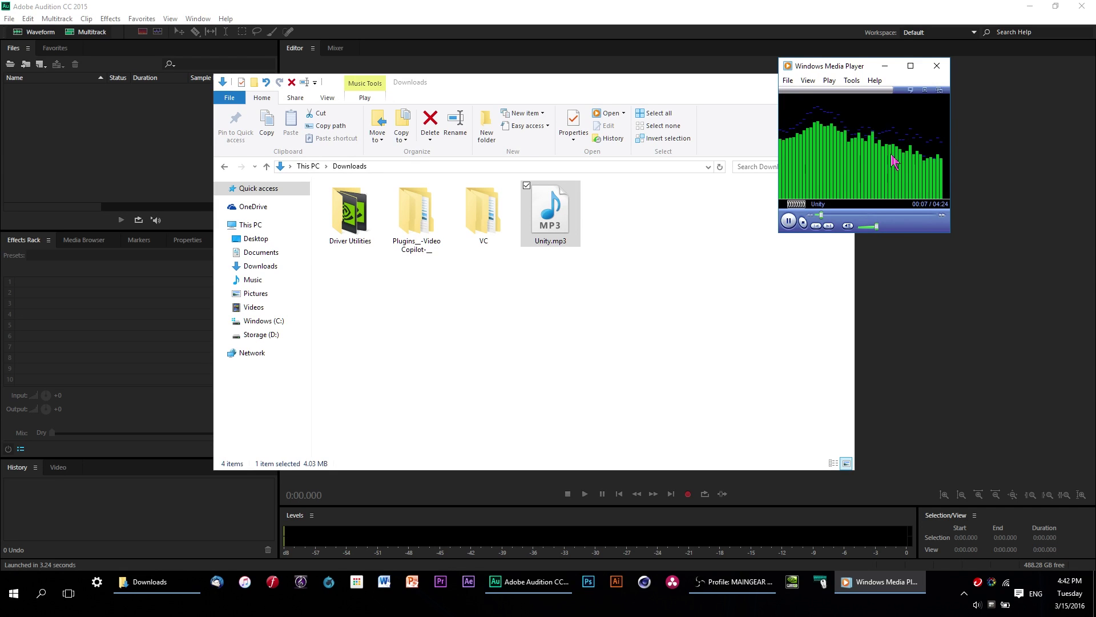
pyautogui.click(945, 67)
pyautogui.click(635, 302)
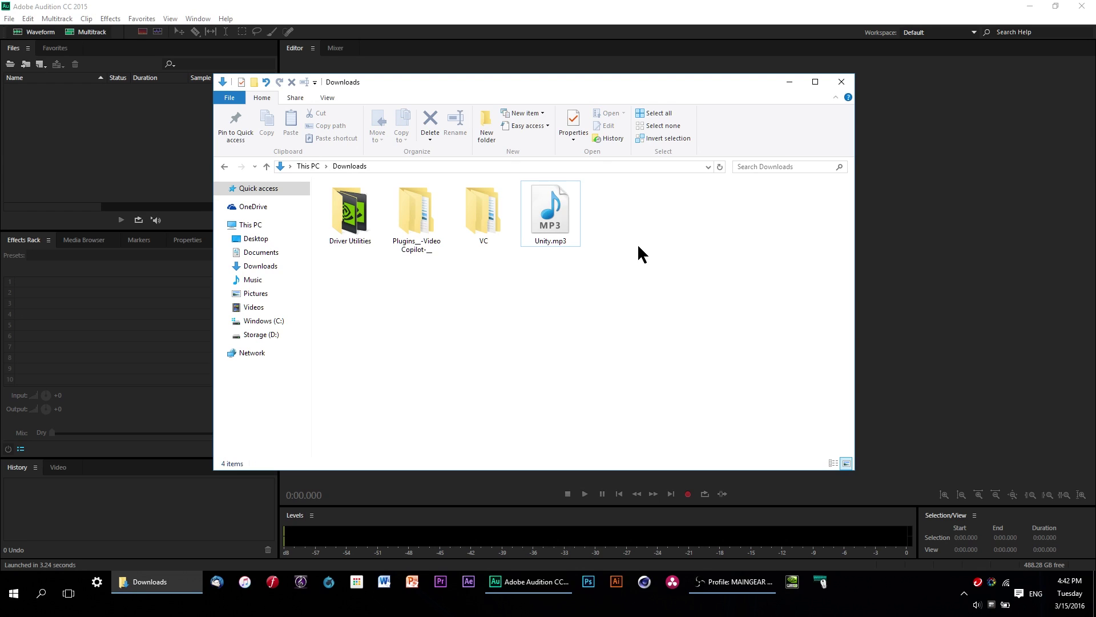
pyautogui.moveTo(549, 214); pyautogui.dragTo(104, 159)
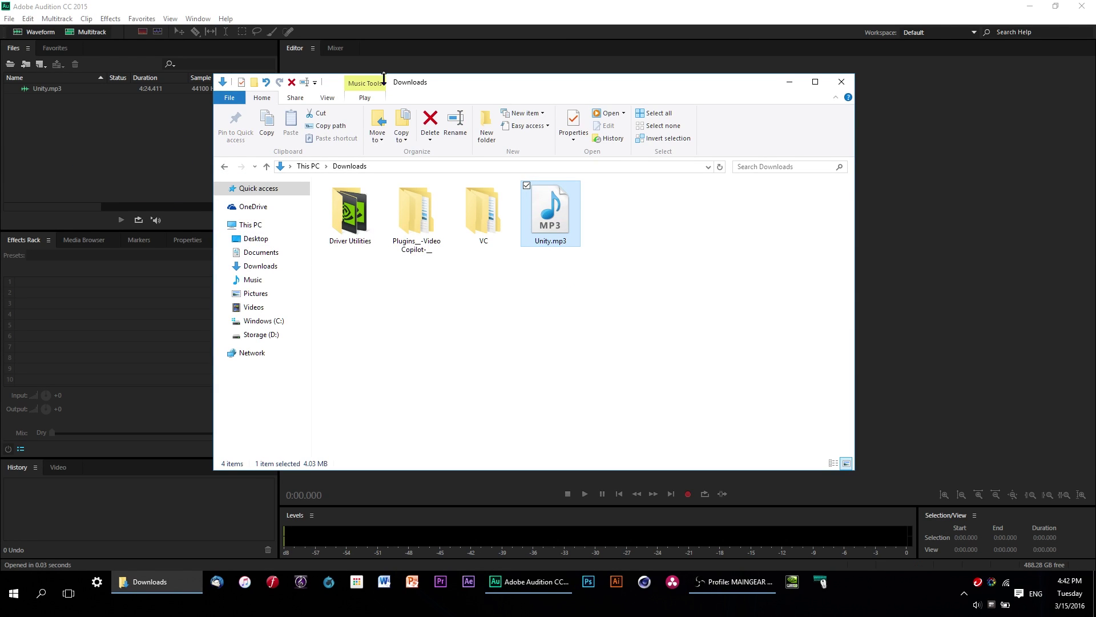
pyautogui.click(841, 82)
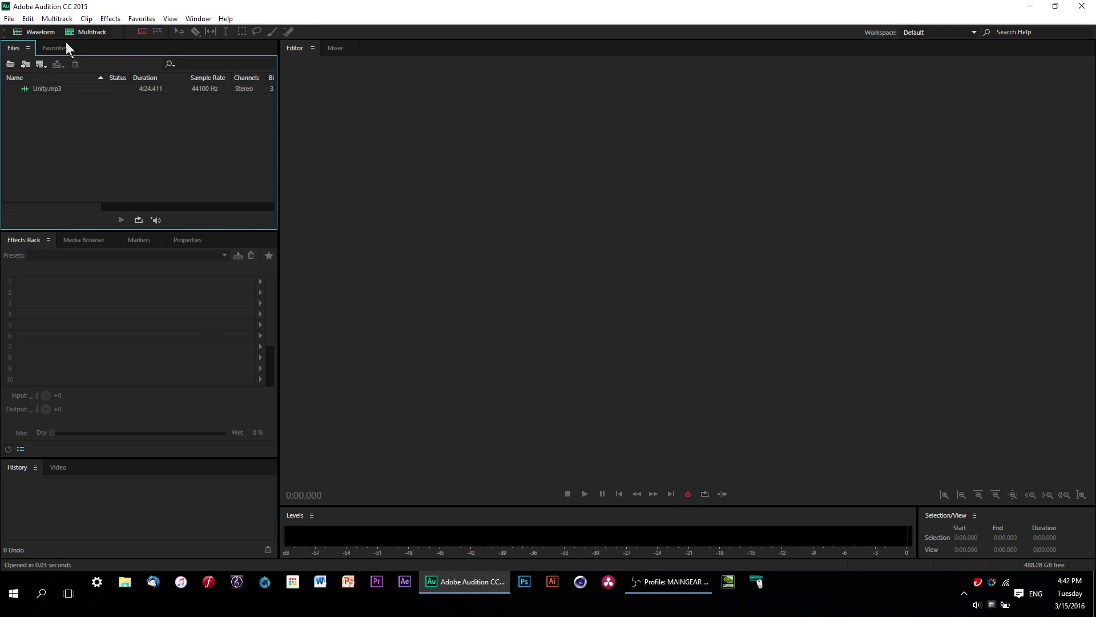
# Create a multitrack session named Tutorial at 44100 Hz, 16 bits, with a stereo master.
pyautogui.click(93, 32)
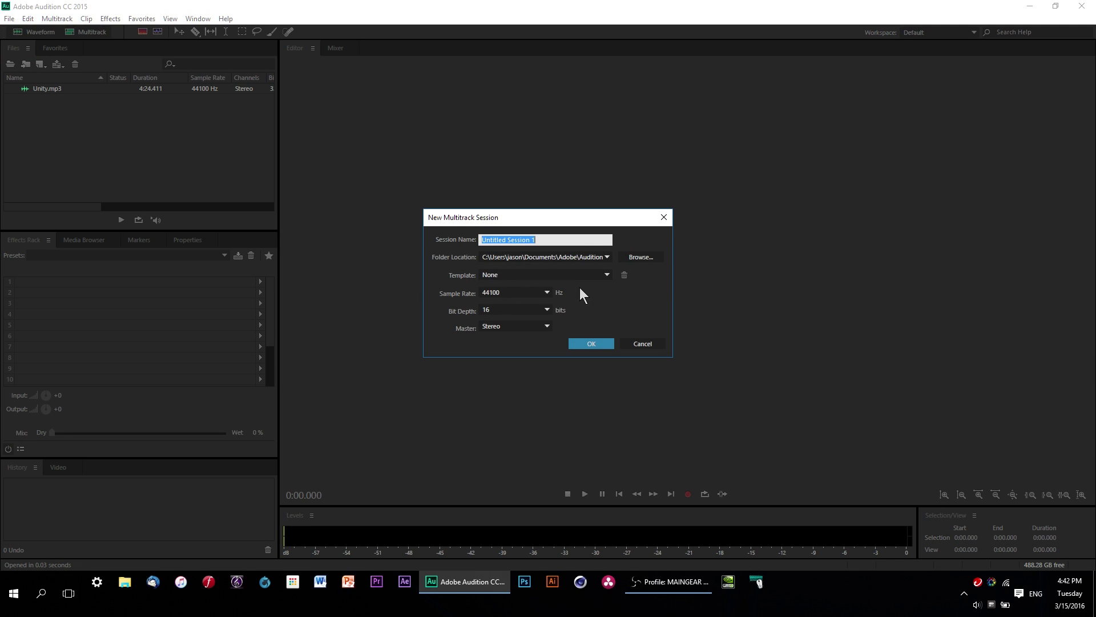
pyautogui.write('Tutorial')
pyautogui.click(590, 344)
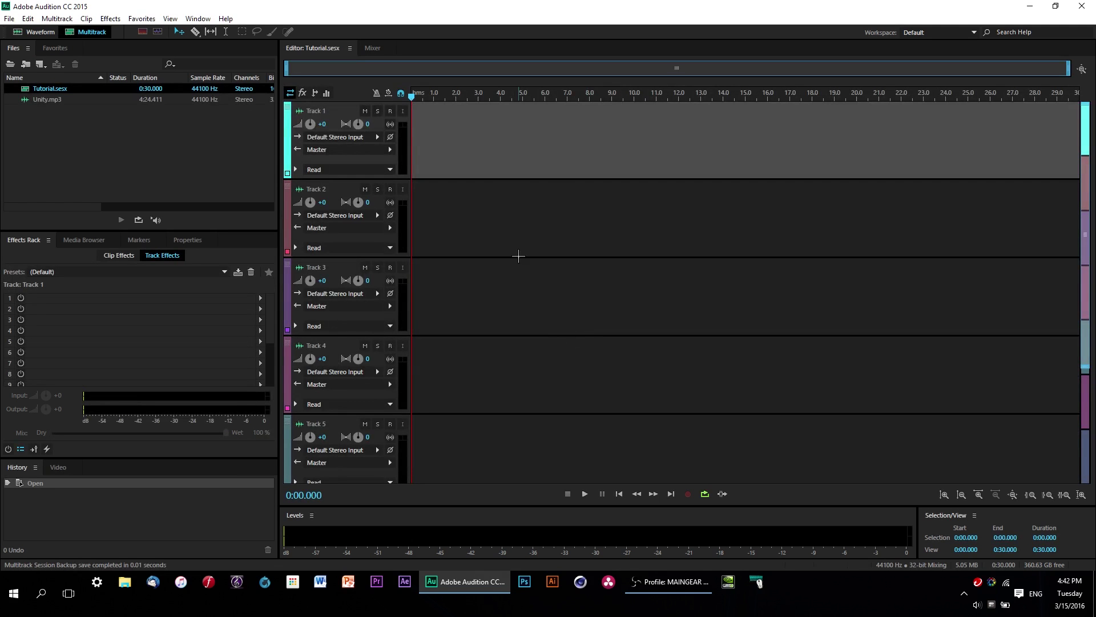
# Place Unity.mp3 at the start of Track 1, listen to its opening seconds, and return the playhead to the beginning.
pyautogui.click(37, 98)
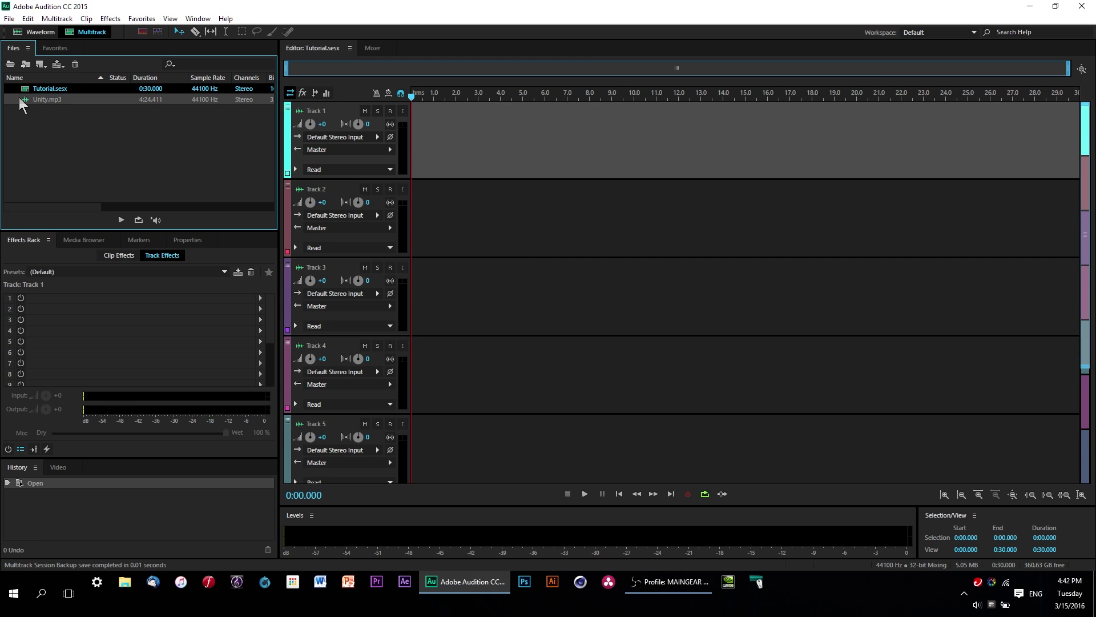
pyautogui.moveTo(23, 97); pyautogui.dragTo(389, 152)
pyautogui.press('space')
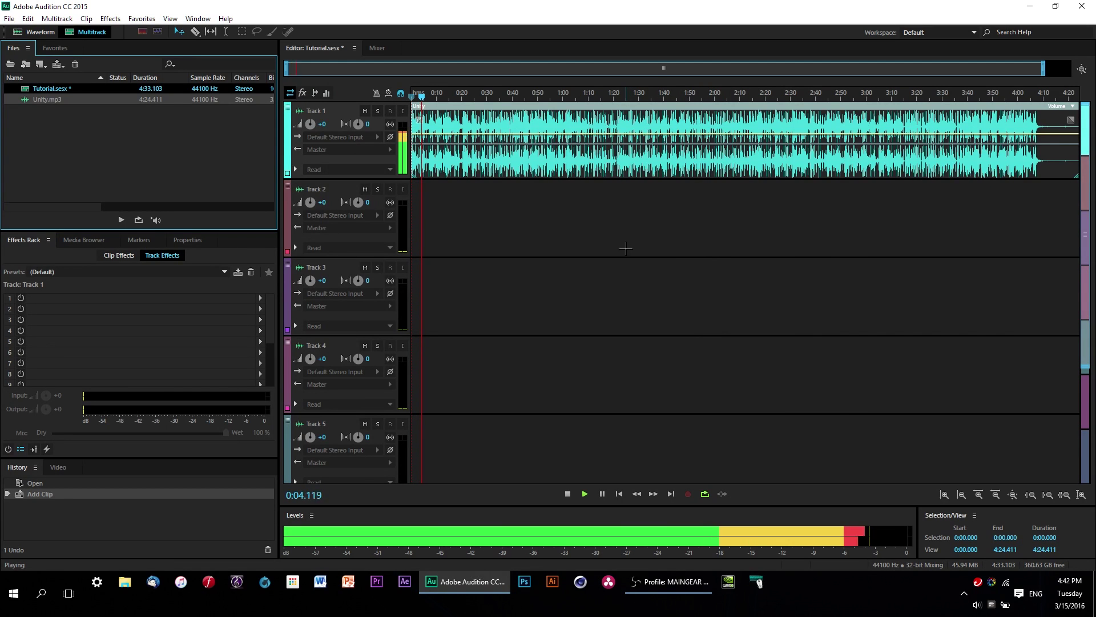
pyautogui.press('space')
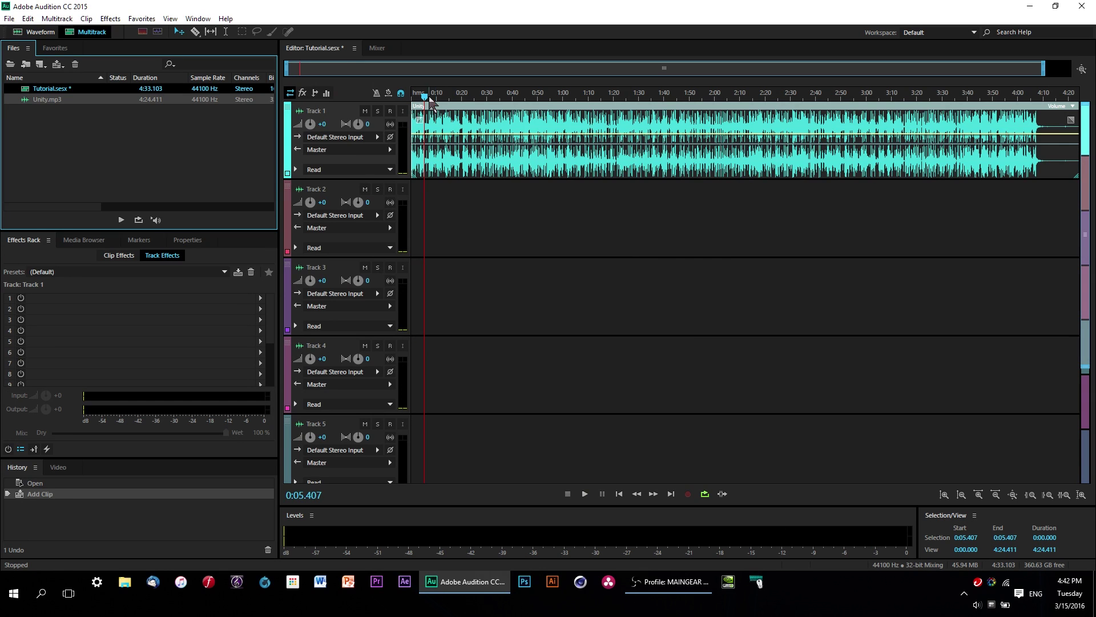
pyautogui.click(462, 214)
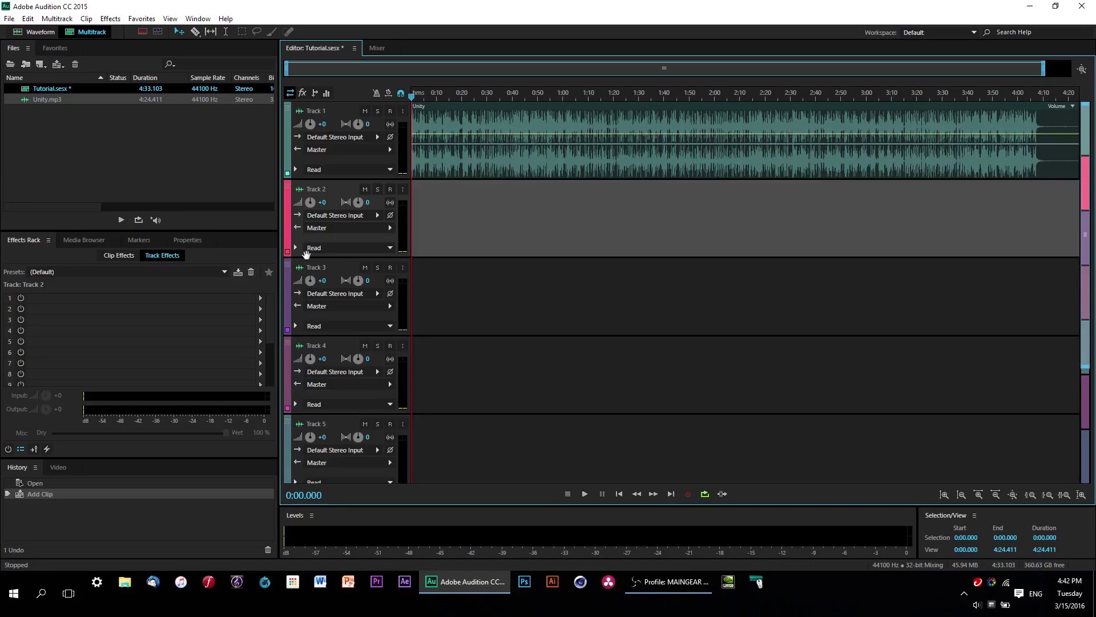
# Convert the Track 1 clip to a unique copy so it is independent of the original Unity.mp3.
pyautogui.click(703, 171)
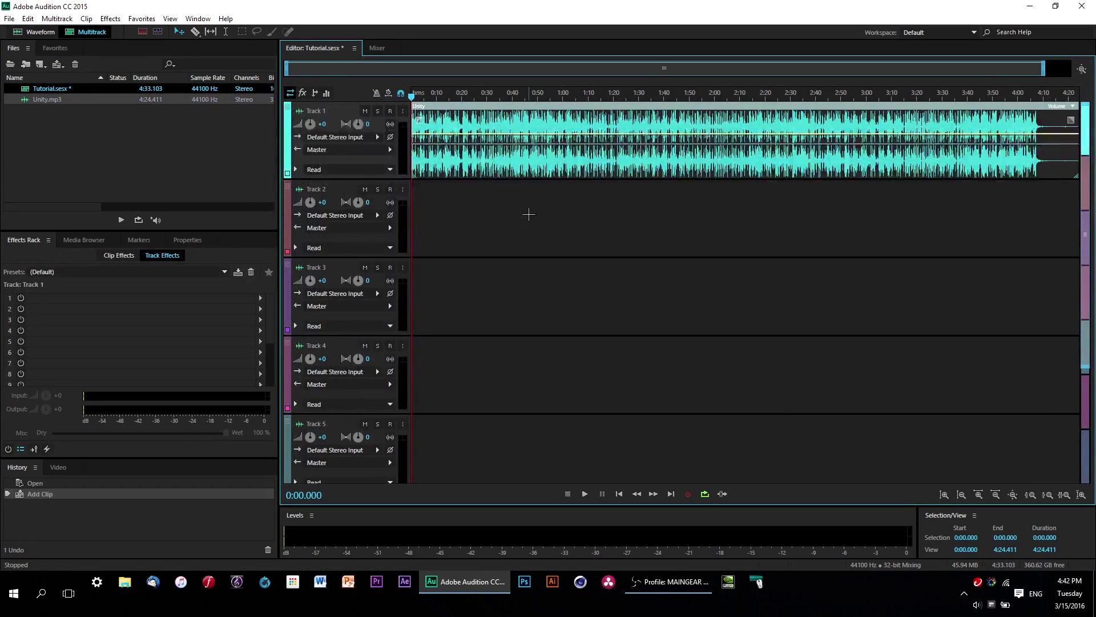
pyautogui.rightClick(471, 118)
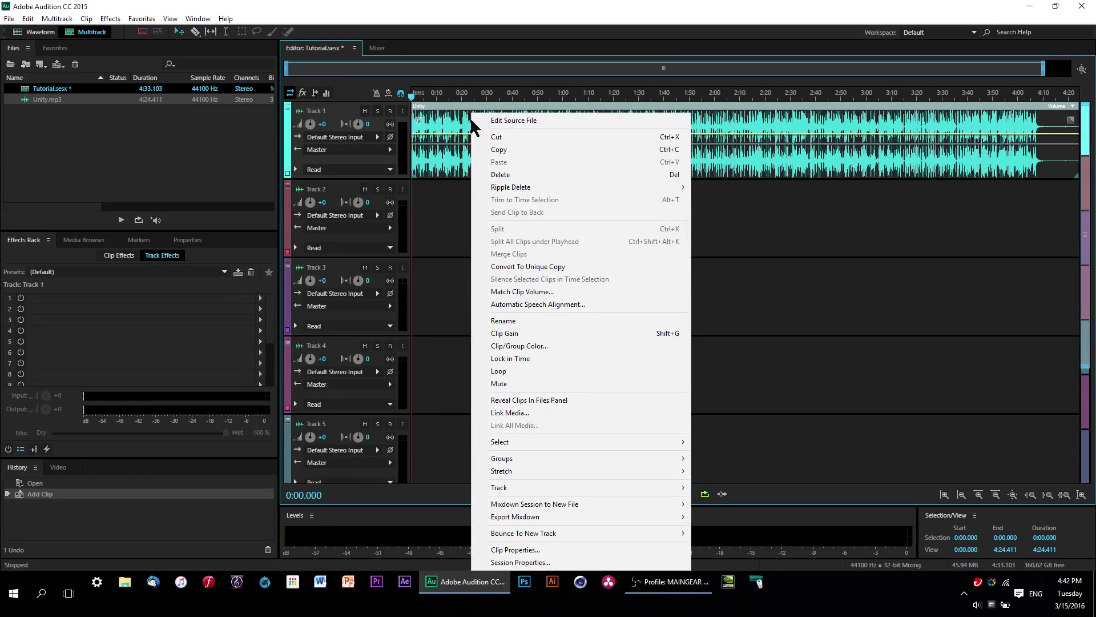
pyautogui.click(591, 269)
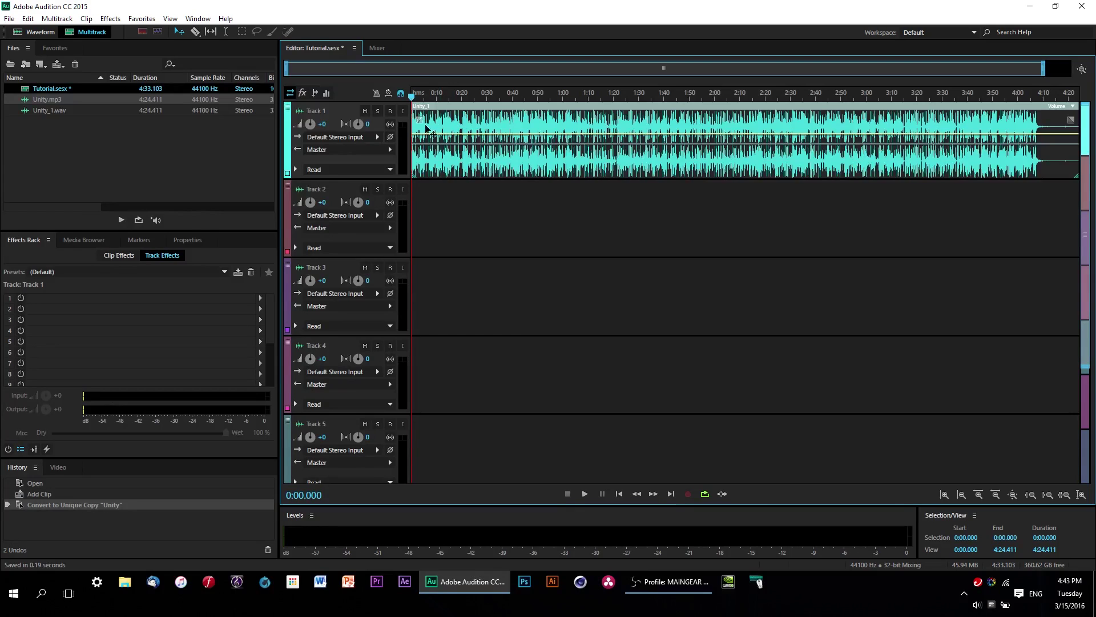
# Add the original Unity.mp3 to the start of Track 2 and select the new clip.
pyautogui.moveTo(25, 98); pyautogui.dragTo(386, 231)
pyautogui.click(568, 286)
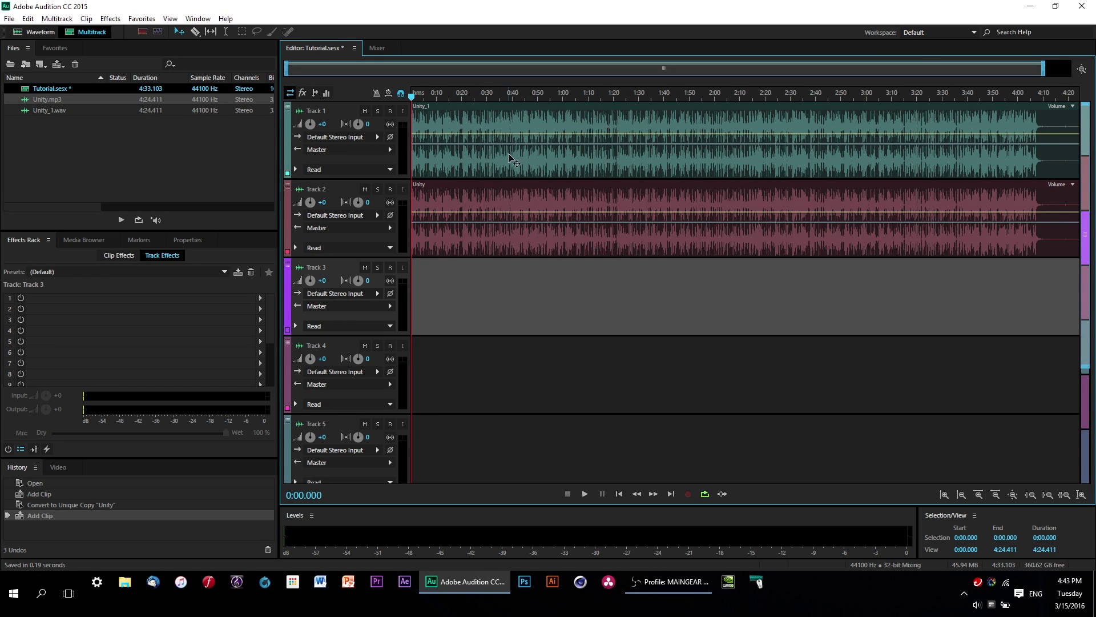
pyautogui.click(458, 204)
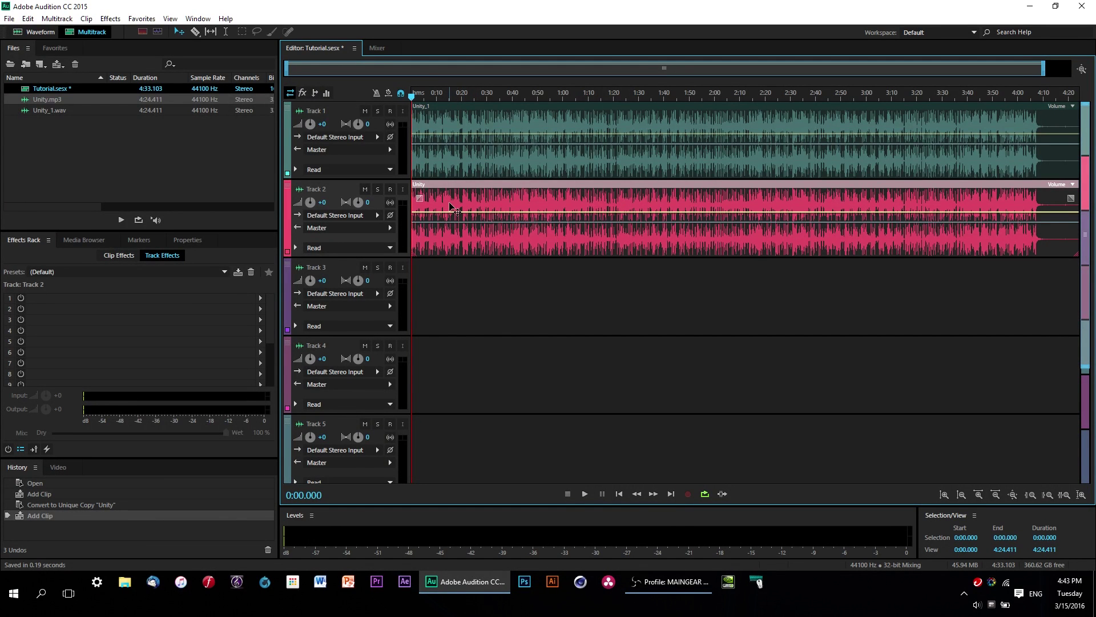
# Open the Track 2 clip in the waveform editor, apply the AM Radio rack preset to the entire file, and return the playhead to the start.
pyautogui.doubleClick(451, 208)
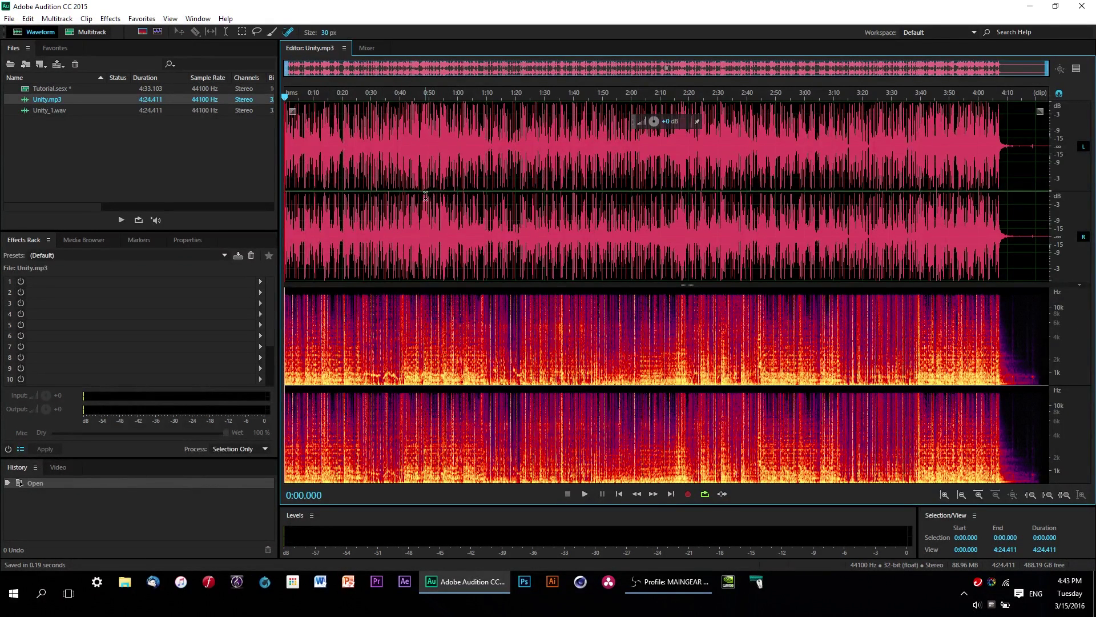
pyautogui.click(159, 255)
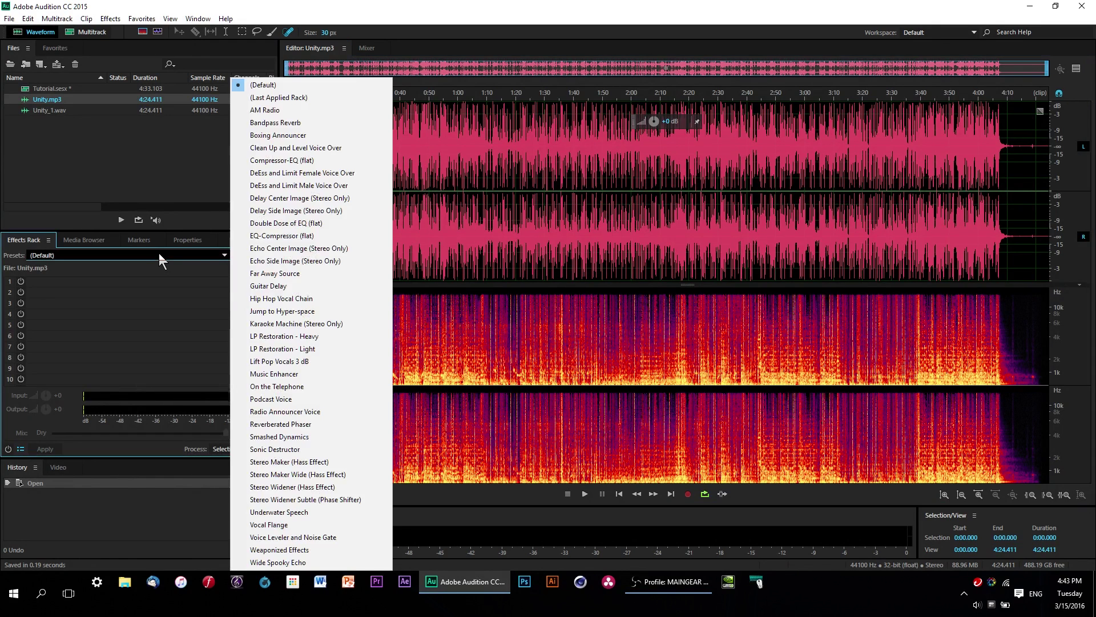
pyautogui.click(283, 110)
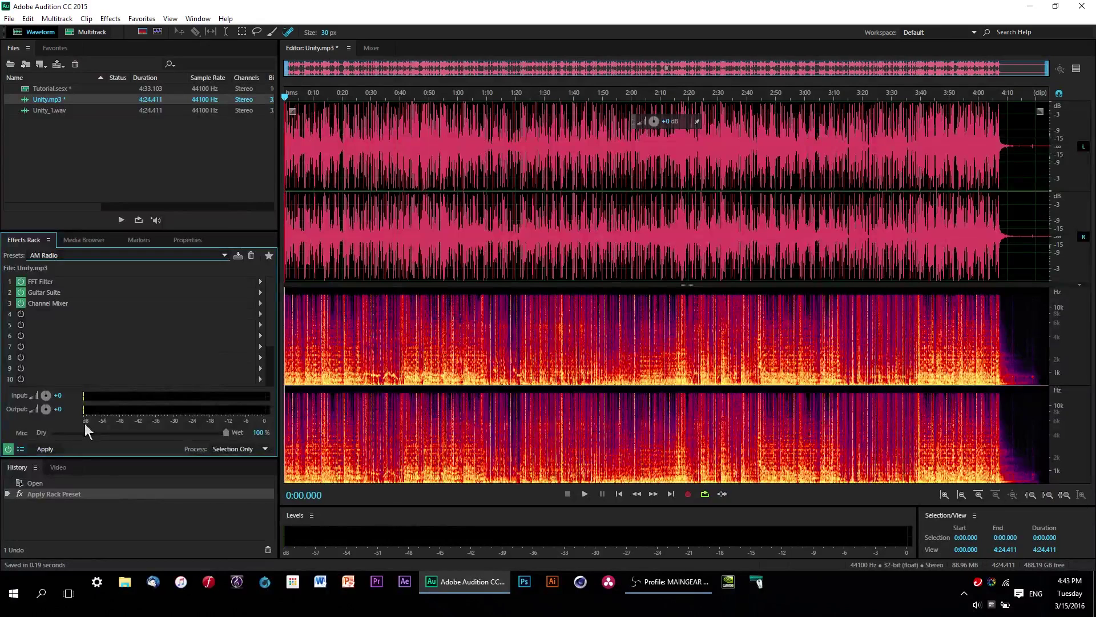
pyautogui.press('space')
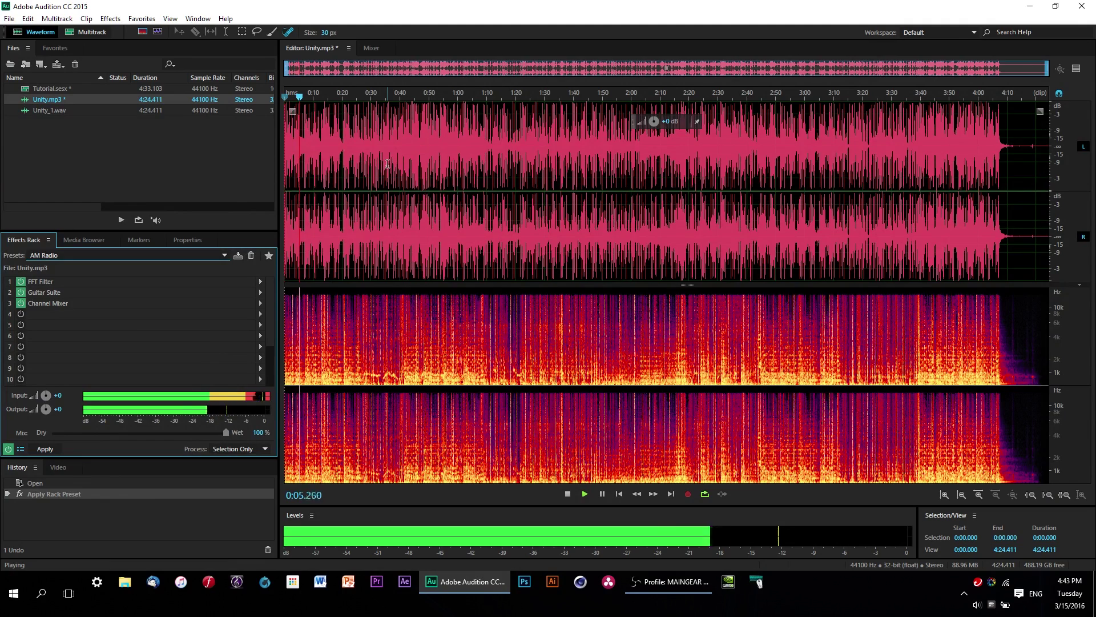
pyautogui.press('space')
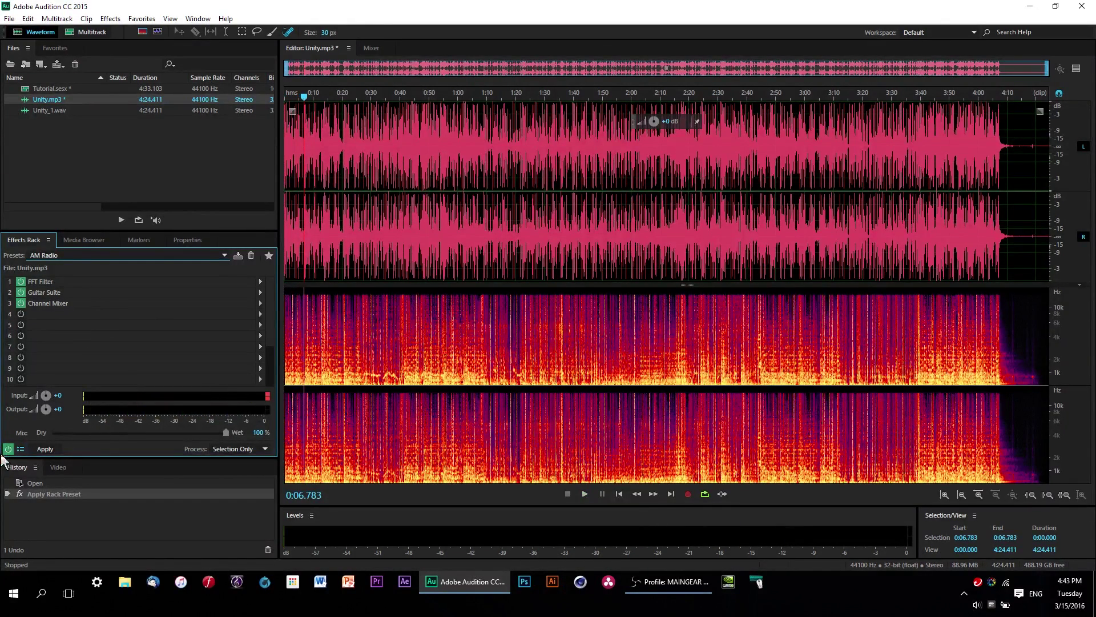
pyautogui.click(45, 449)
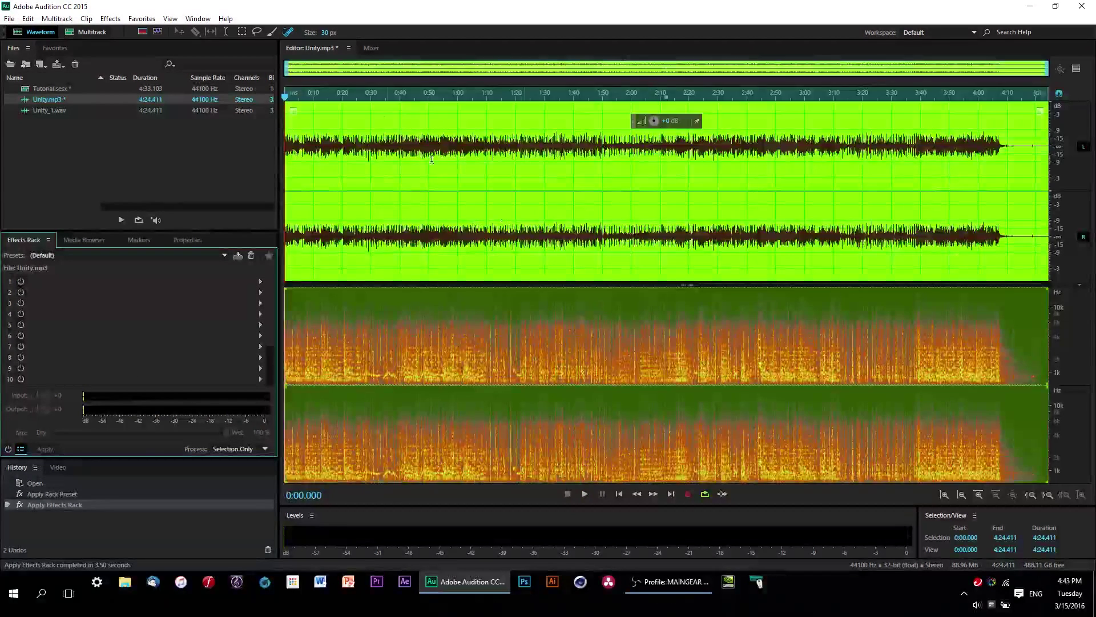
pyautogui.click(378, 153)
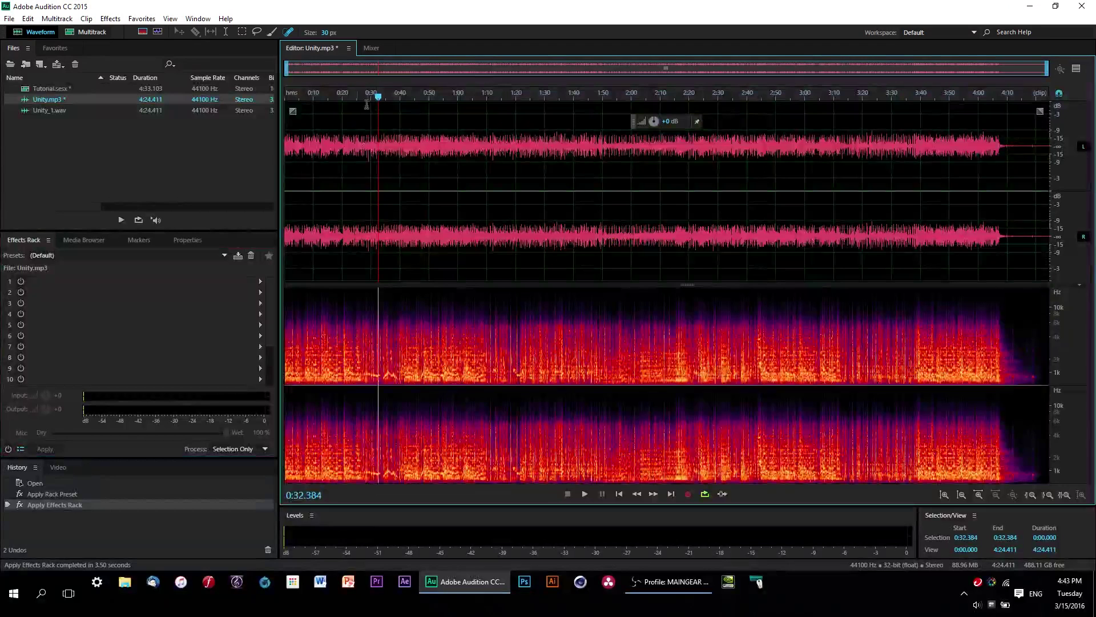
pyautogui.moveTo(378, 102); pyautogui.dragTo(269, 100)
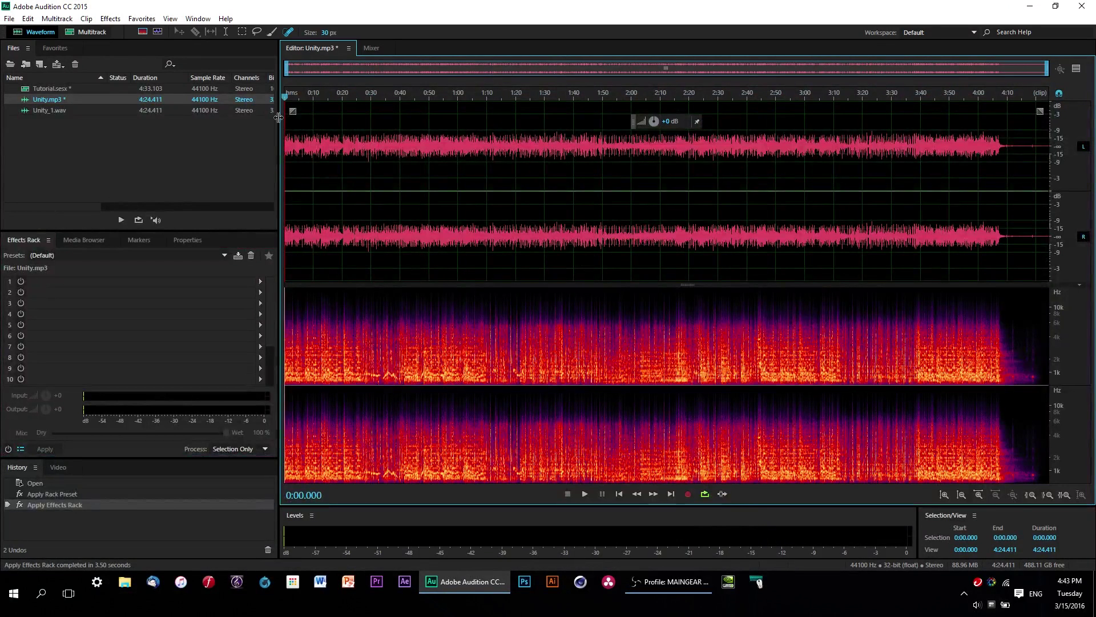
# Return to the multitrack session and listen to Track 2 on its own, turning its solo off again.
pyautogui.click(88, 31)
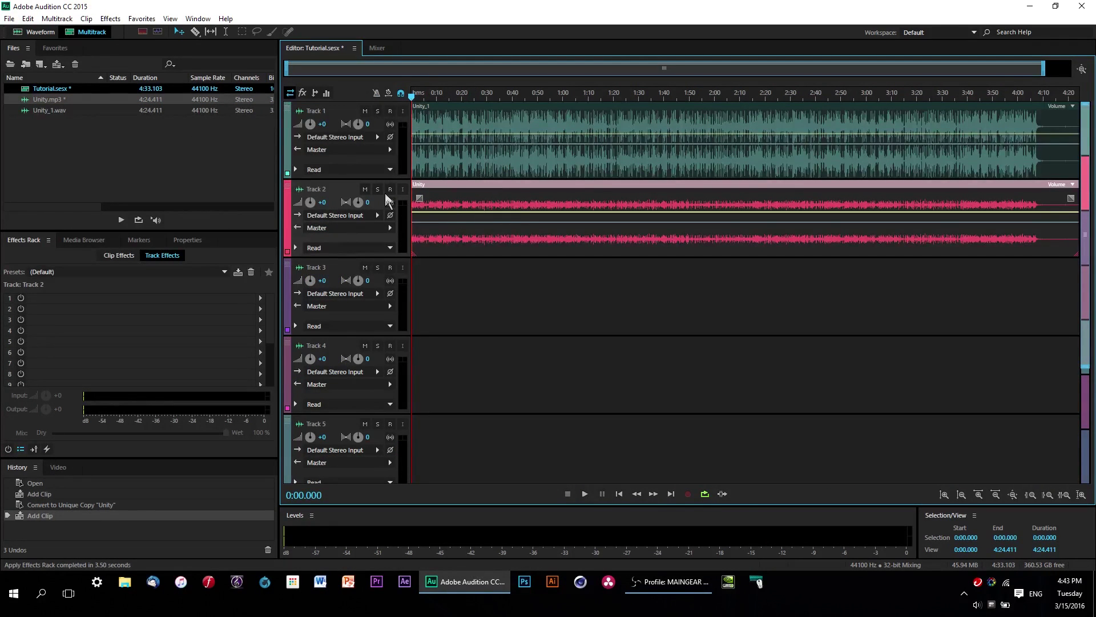
pyautogui.click(377, 189)
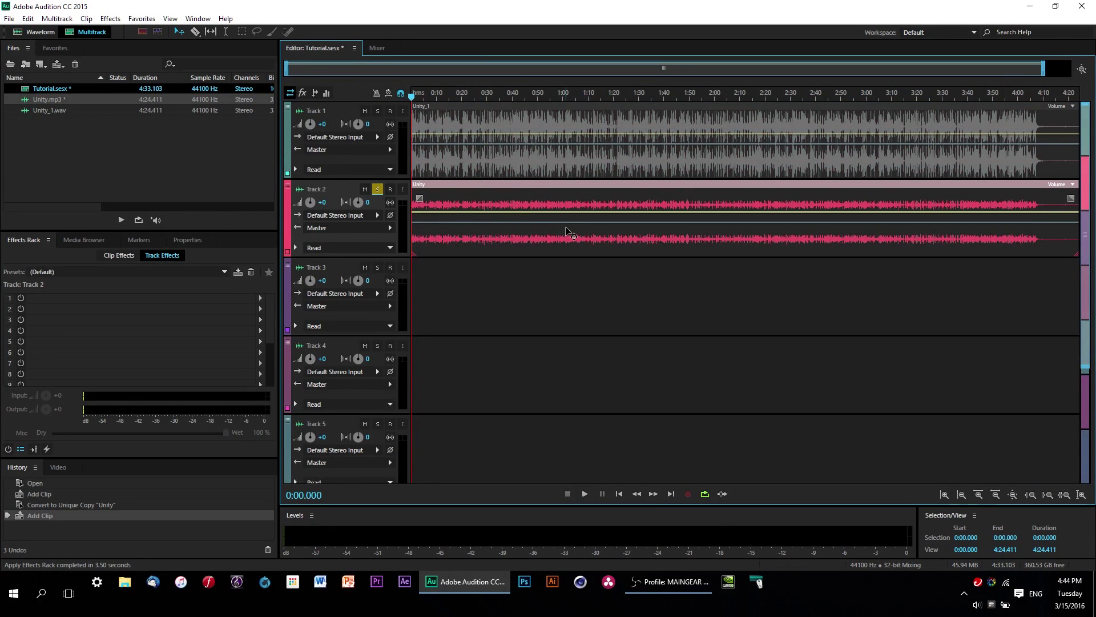
pyautogui.press('space')
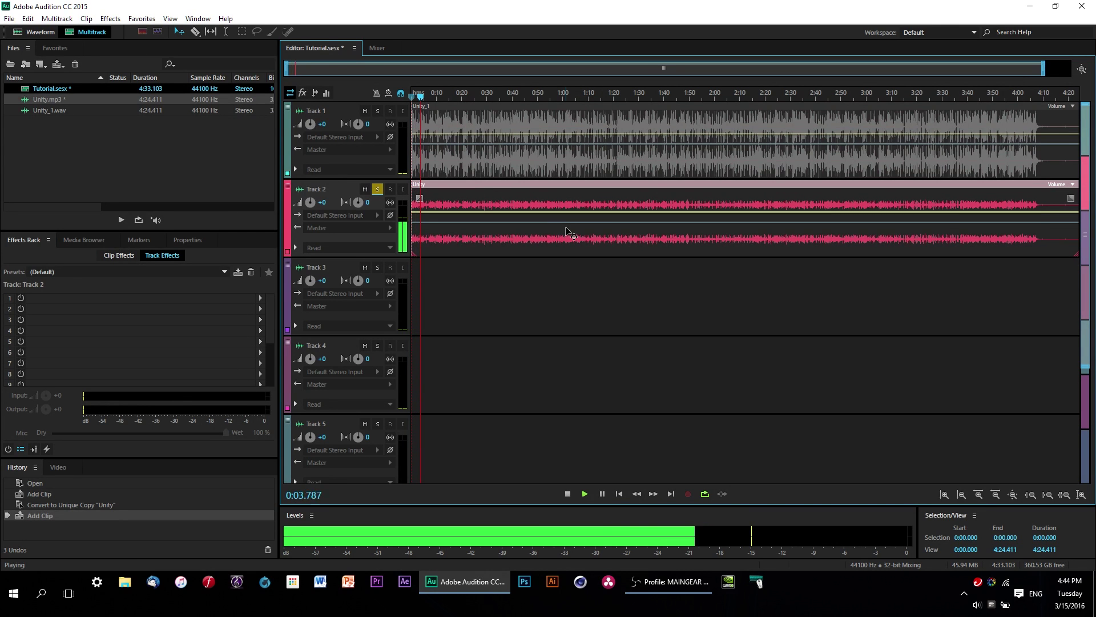
pyautogui.press('space')
pyautogui.click(378, 189)
# Solo Track 1 and listen to its unprocessed clip for a few seconds.
pyautogui.click(377, 111)
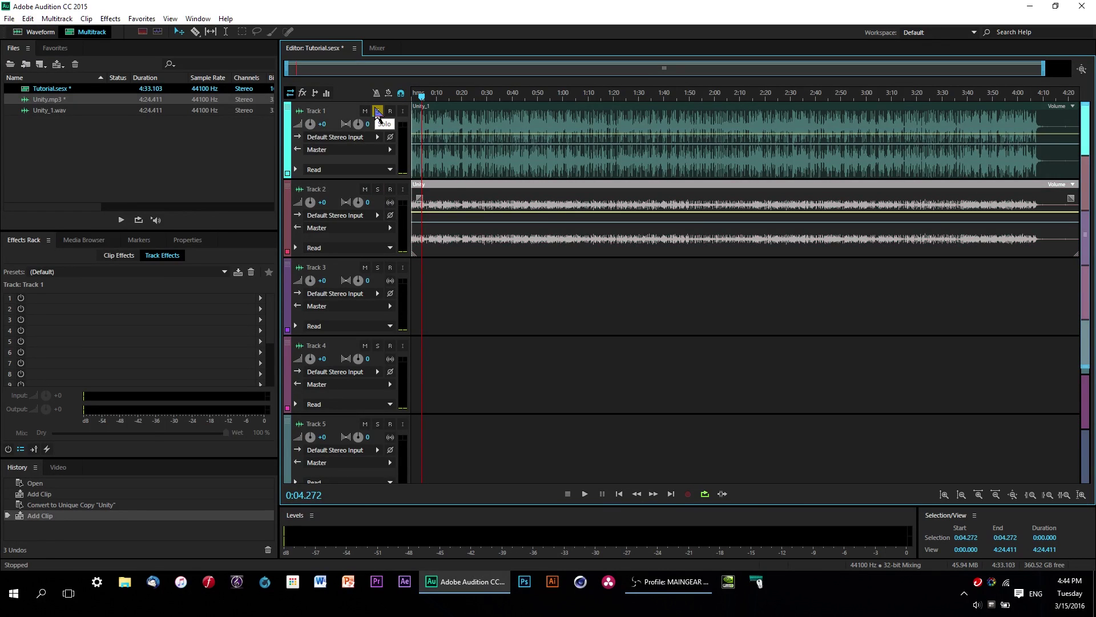
pyautogui.press('space')
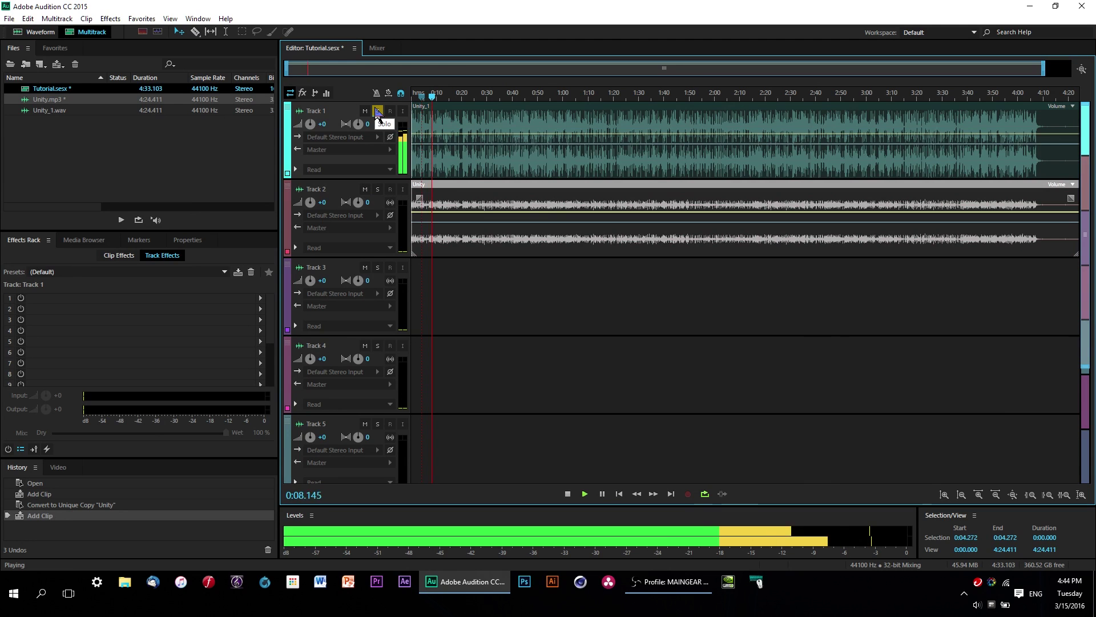
pyautogui.press('space')
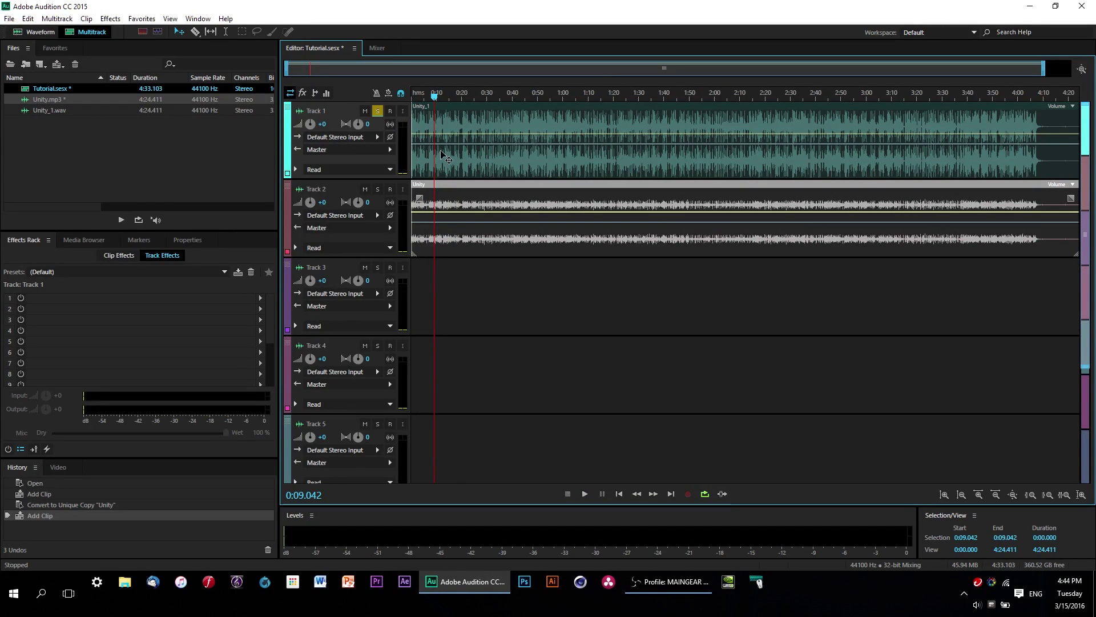
pyautogui.click(565, 134)
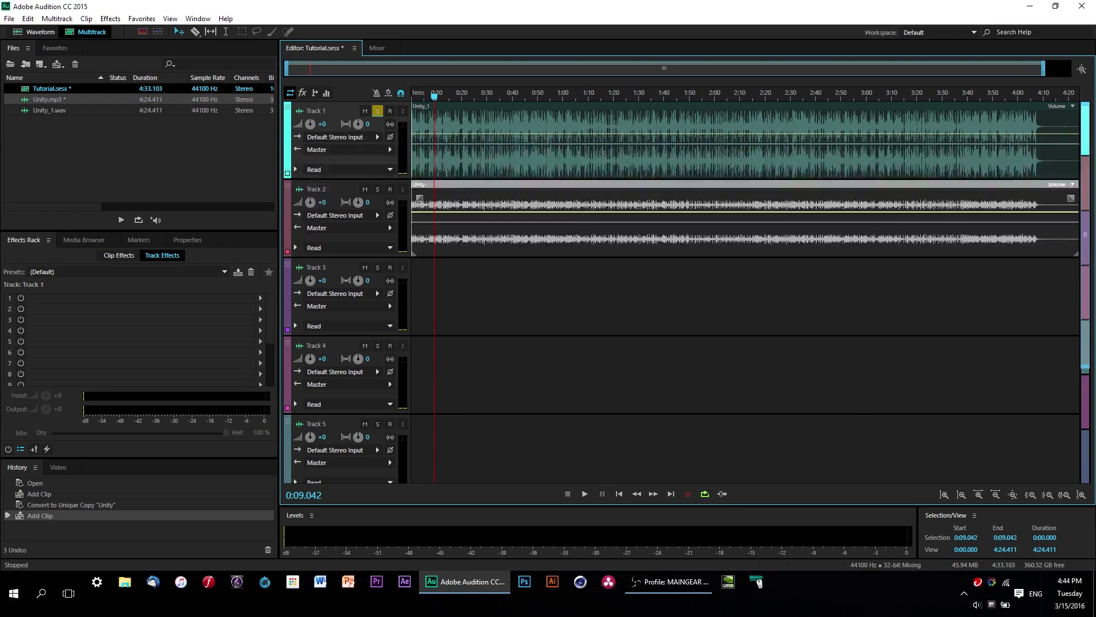
# Trim the beginning of the Track 1 clip so that it starts at about 6 seconds.
pyautogui.moveTo(1045, 73); pyautogui.dragTo(345, 68)
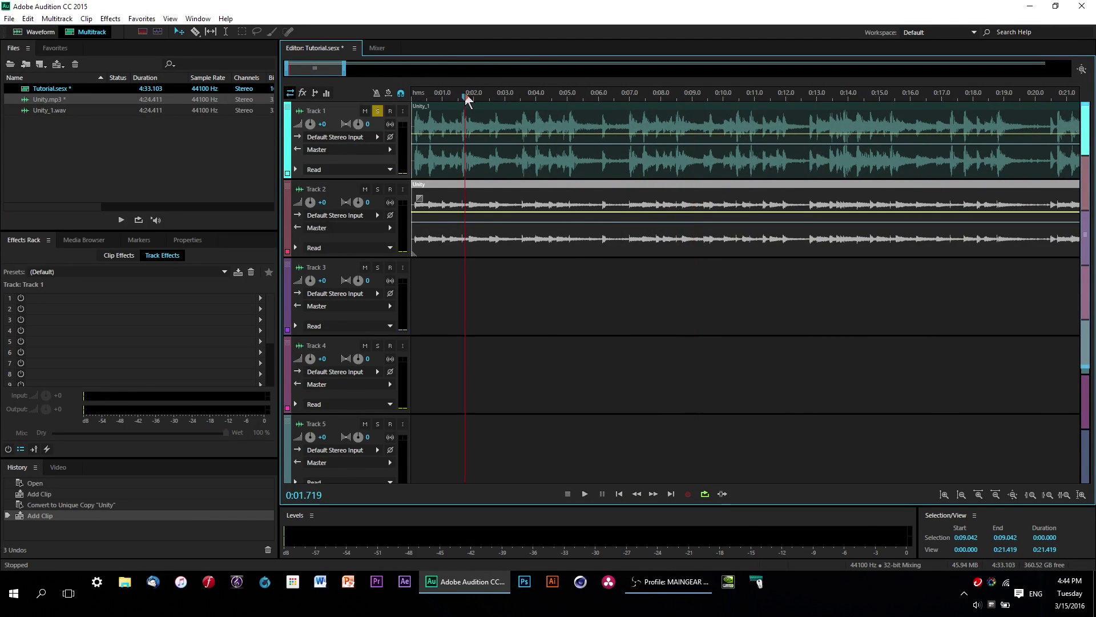
pyautogui.click(414, 95)
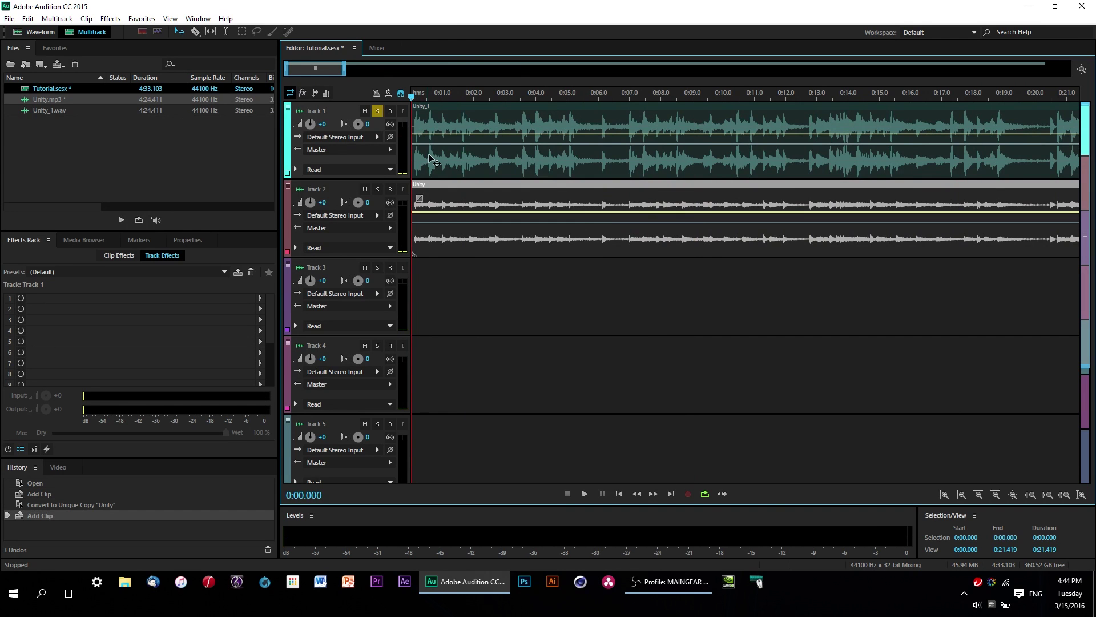
pyautogui.moveTo(410, 152); pyautogui.dragTo(599, 162)
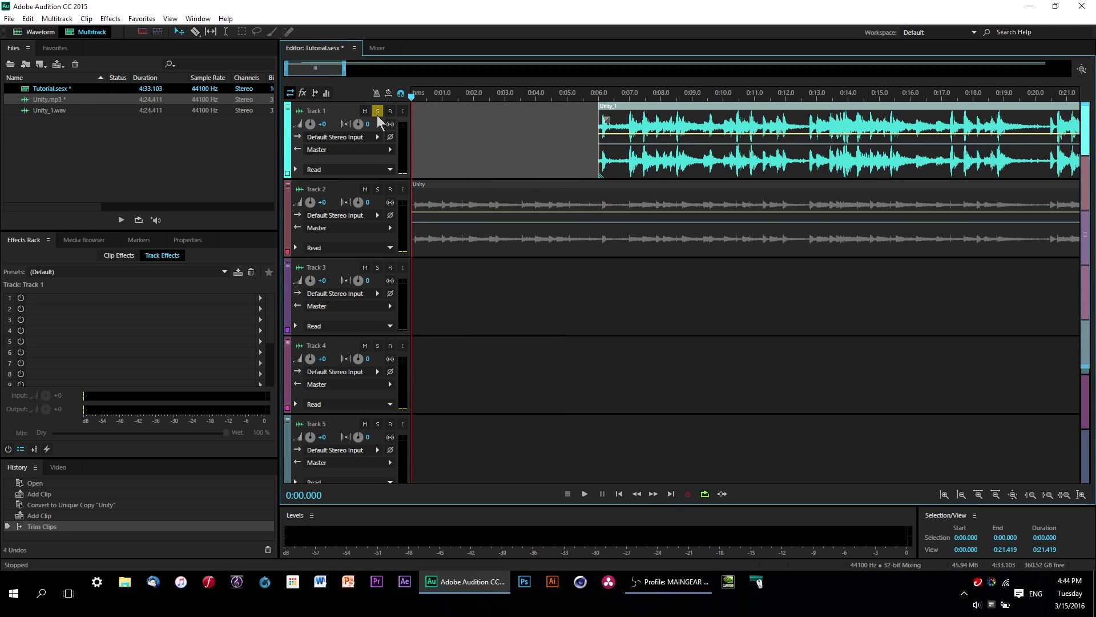
# Turn off Track 1's solo and play both tracks together from the start, stopping at about 10 seconds.
pyautogui.click(377, 111)
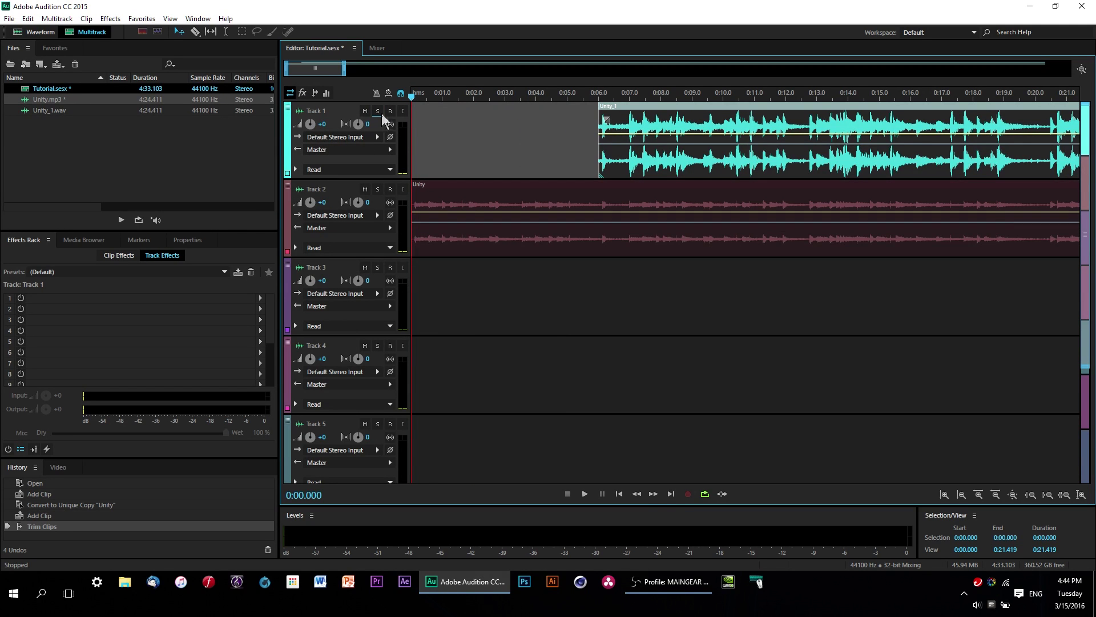
pyautogui.press('space')
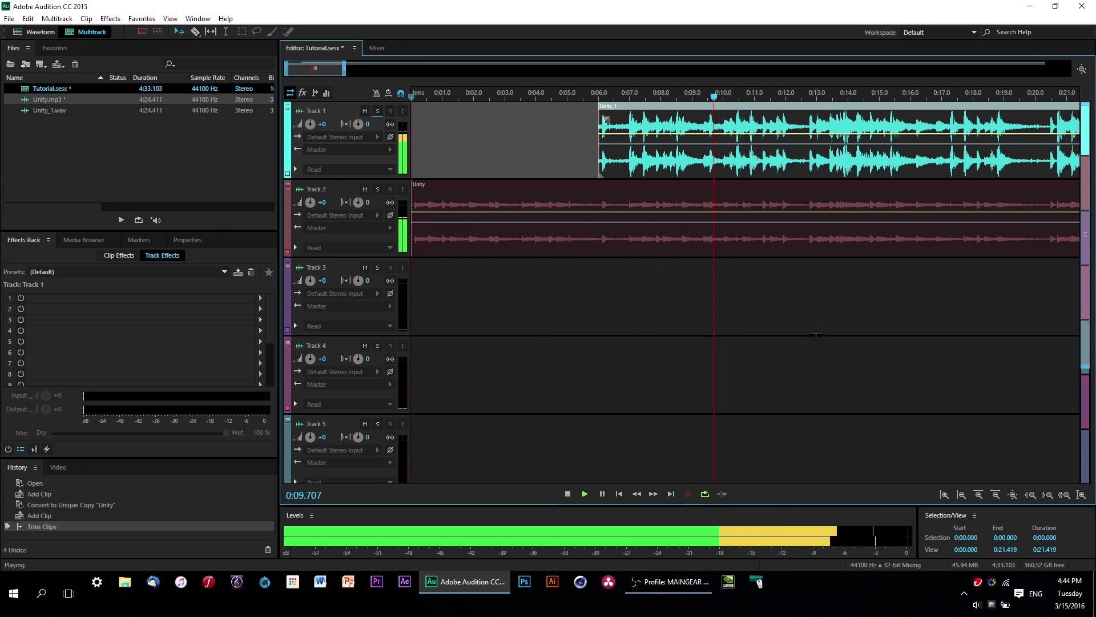
pyautogui.press('space')
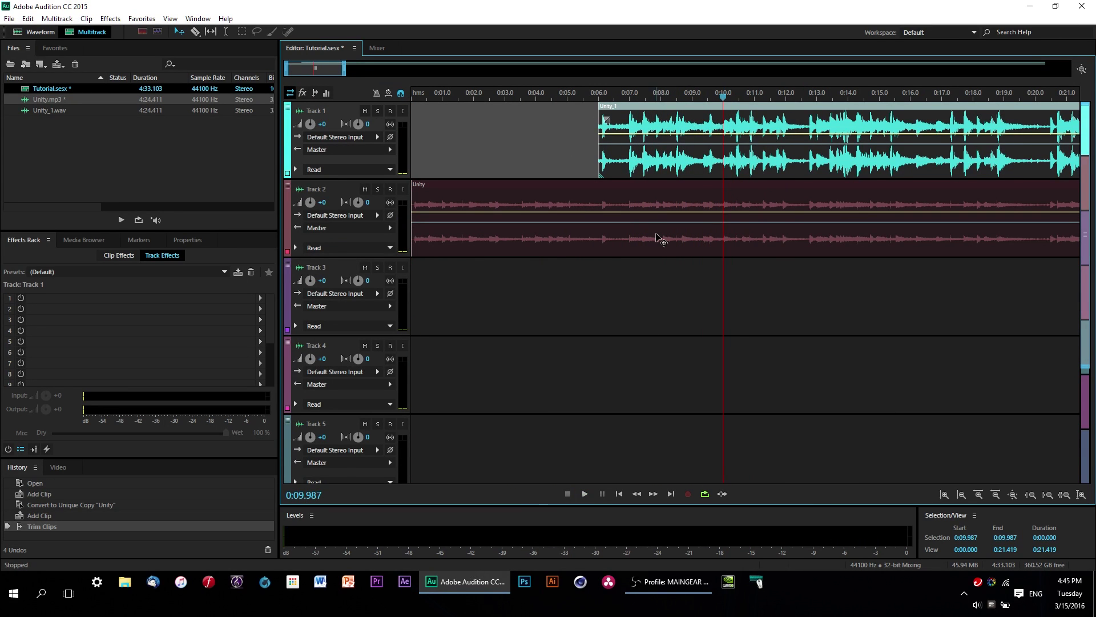
# Split the Track 2 clip at the playhead, at about 10 seconds, and delete the part after the split.
pyautogui.click(673, 253)
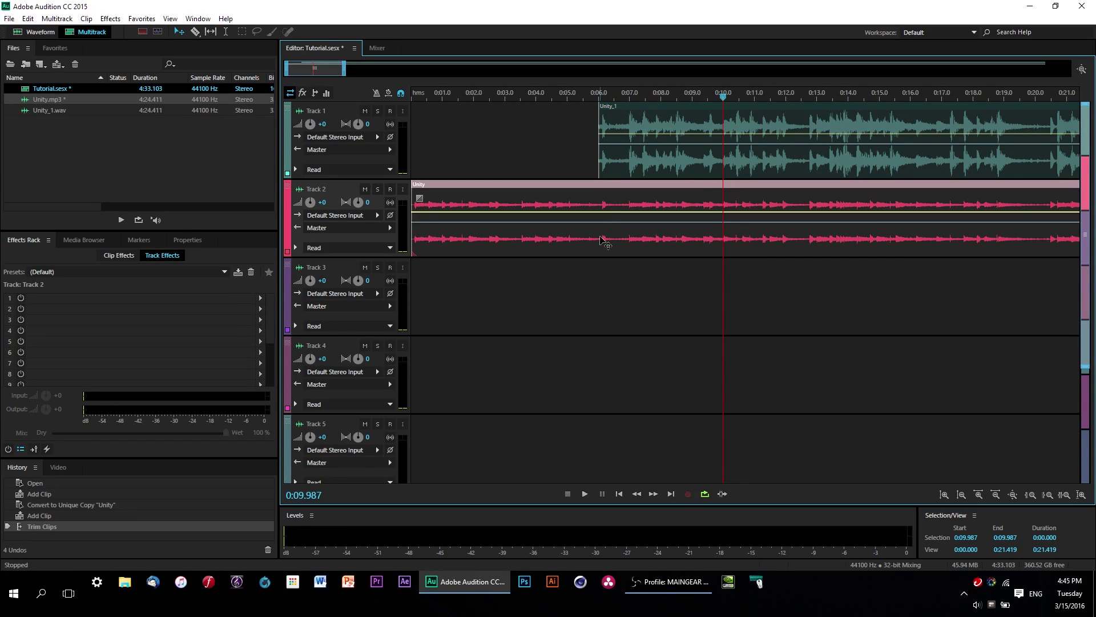
pyautogui.hotkey('ctrl', 'k')
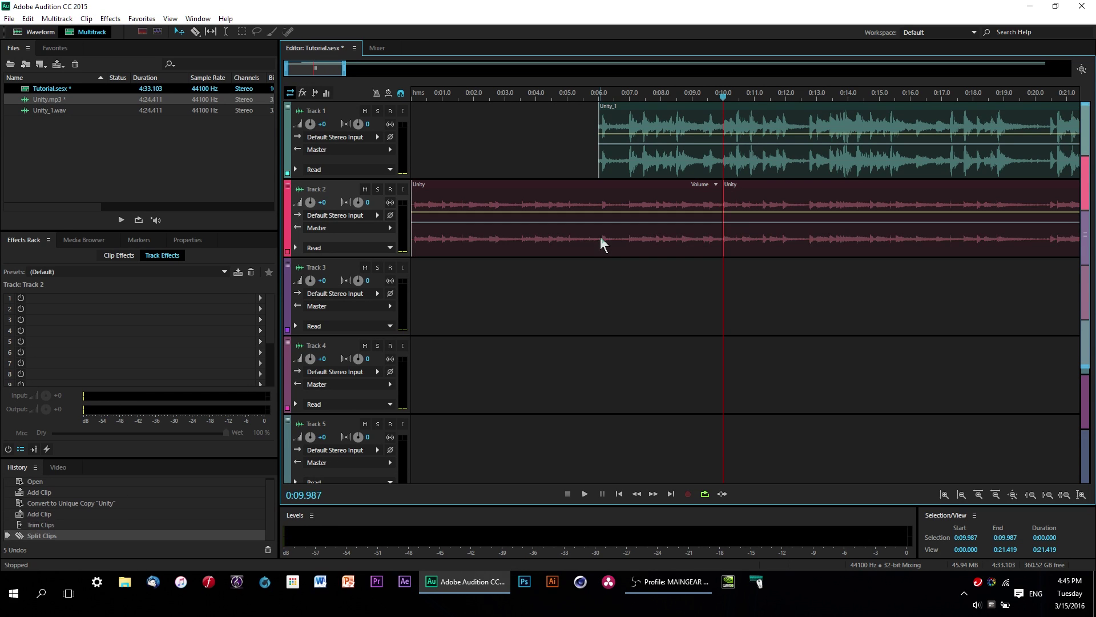
pyautogui.moveTo(835, 259); pyautogui.dragTo(877, 254)
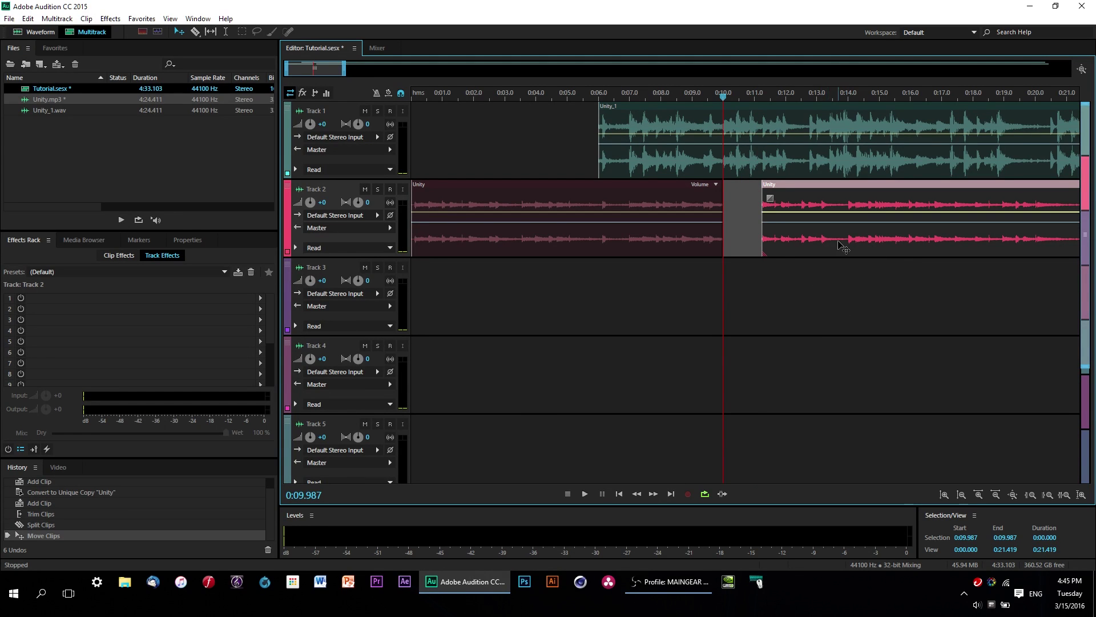
pyautogui.press('Delete')
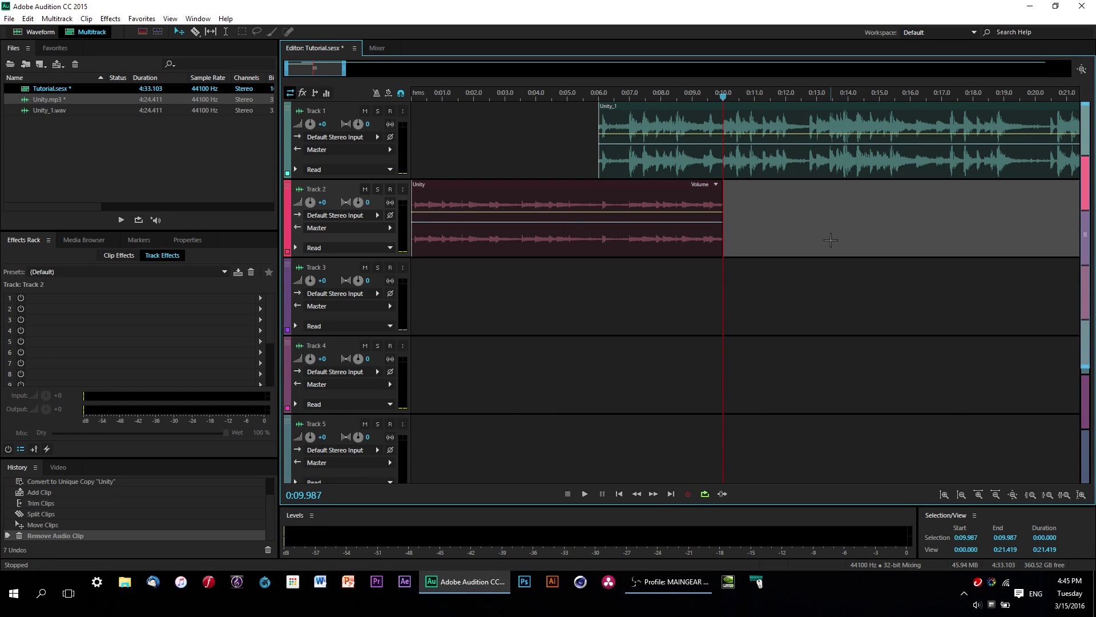
# Listen to the overlap of the two clips from about 5.3 seconds and return the playhead to about 5.6 seconds.
pyautogui.click(578, 97)
pyautogui.press('space')
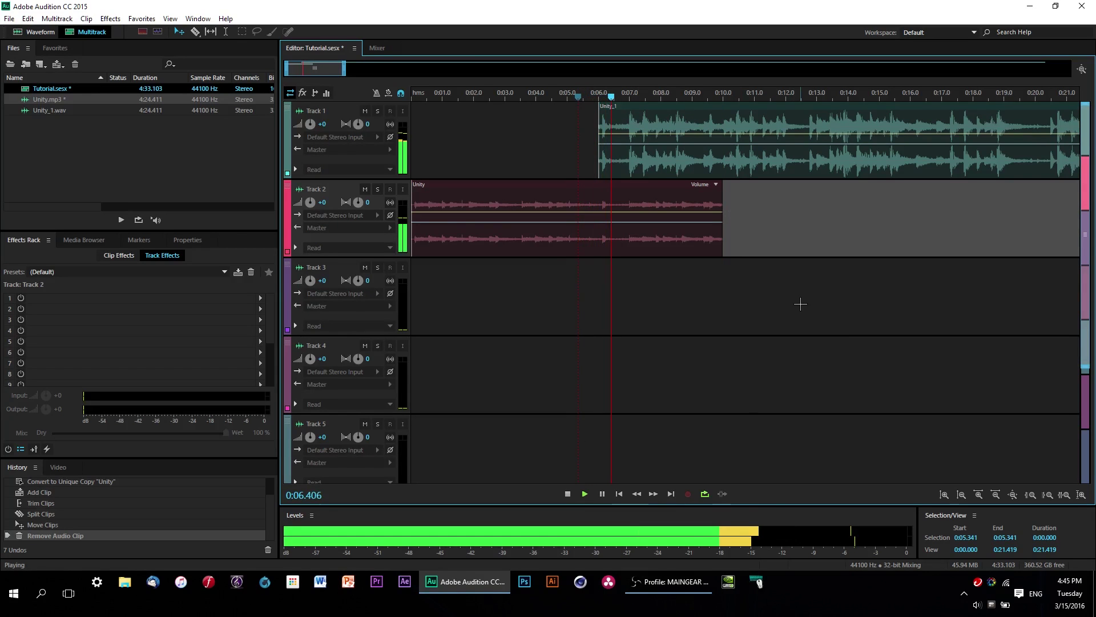
pyautogui.press('space')
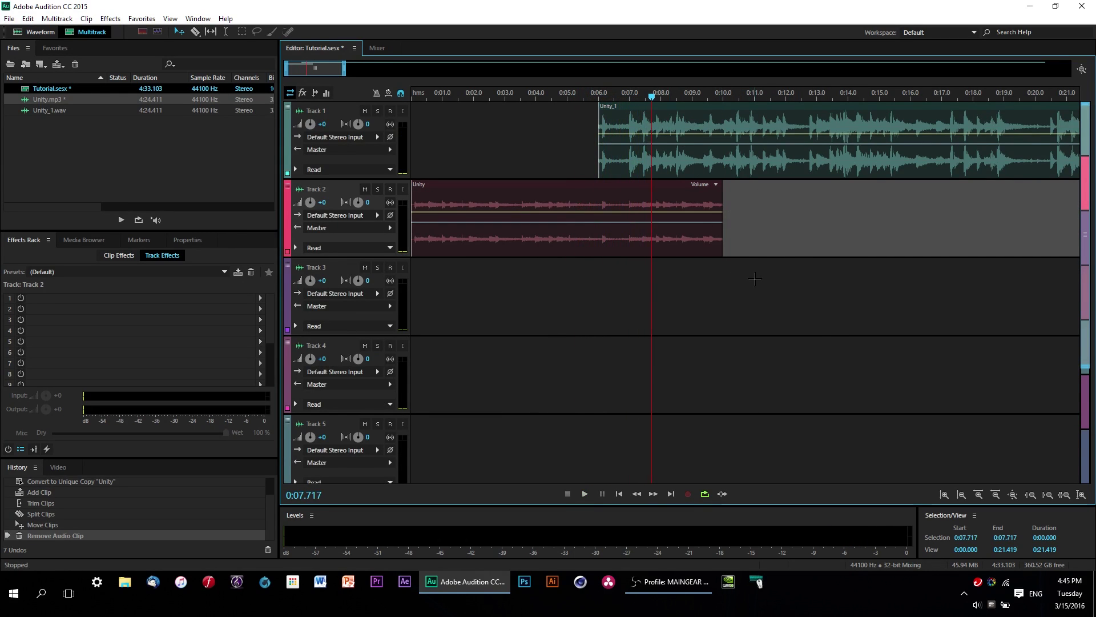
pyautogui.press('space')
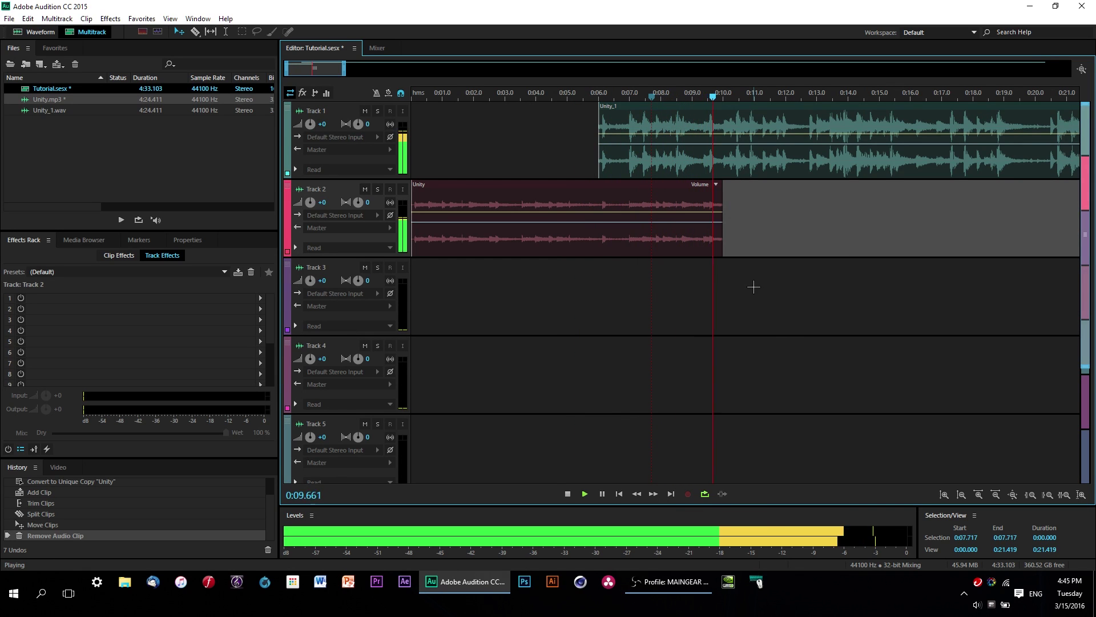
pyautogui.press('space')
pyautogui.moveTo(604, 99); pyautogui.dragTo(586, 117)
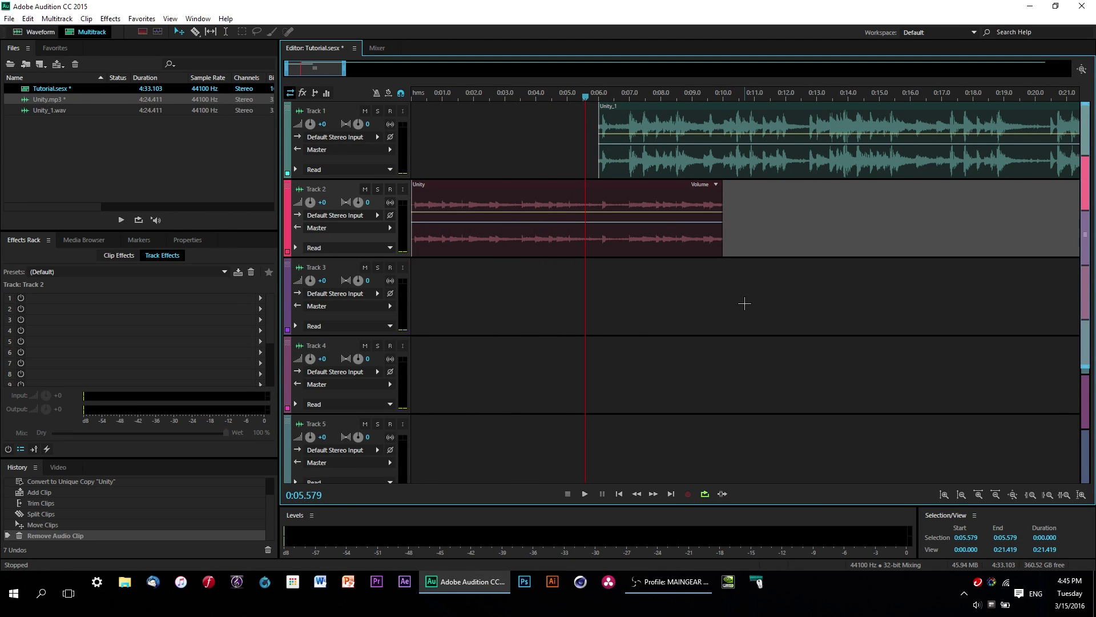
# Crossfade the overlap from about 6 to 10 seconds with a linear fade-in on Track 1 and fade-out on Track 2, and play it.
pyautogui.click(627, 134)
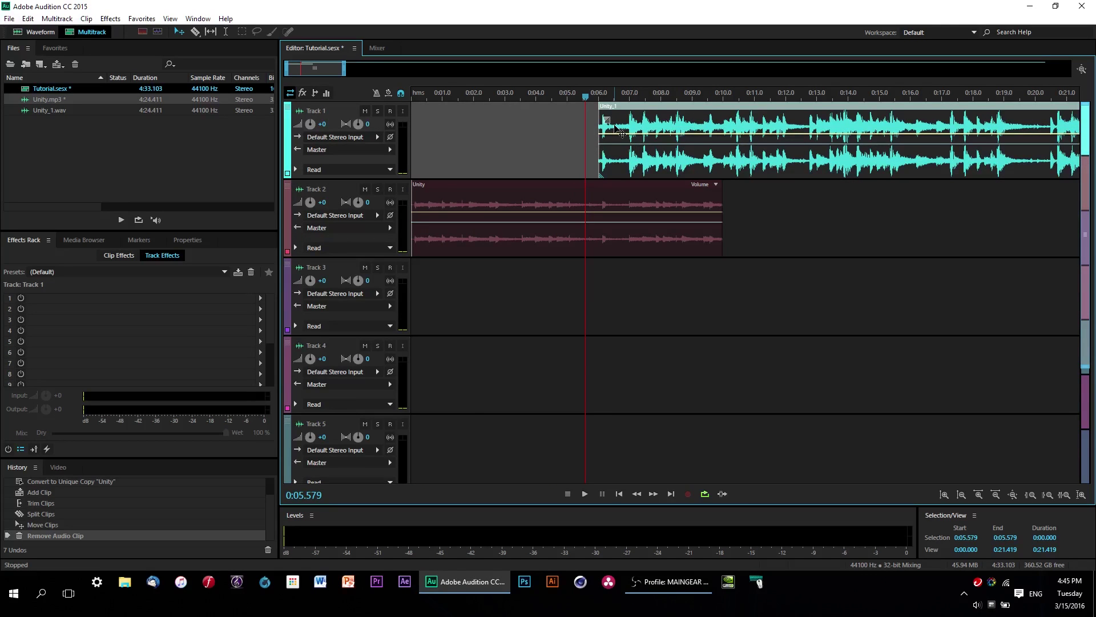
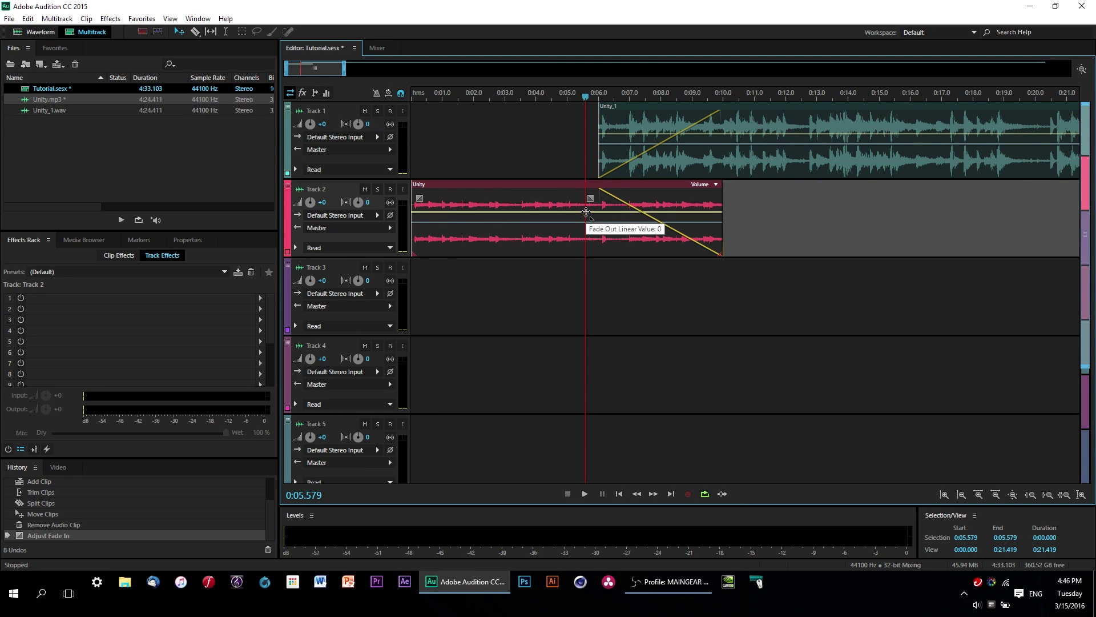
pyautogui.moveTo(586, 212); pyautogui.dragTo(586, 212)
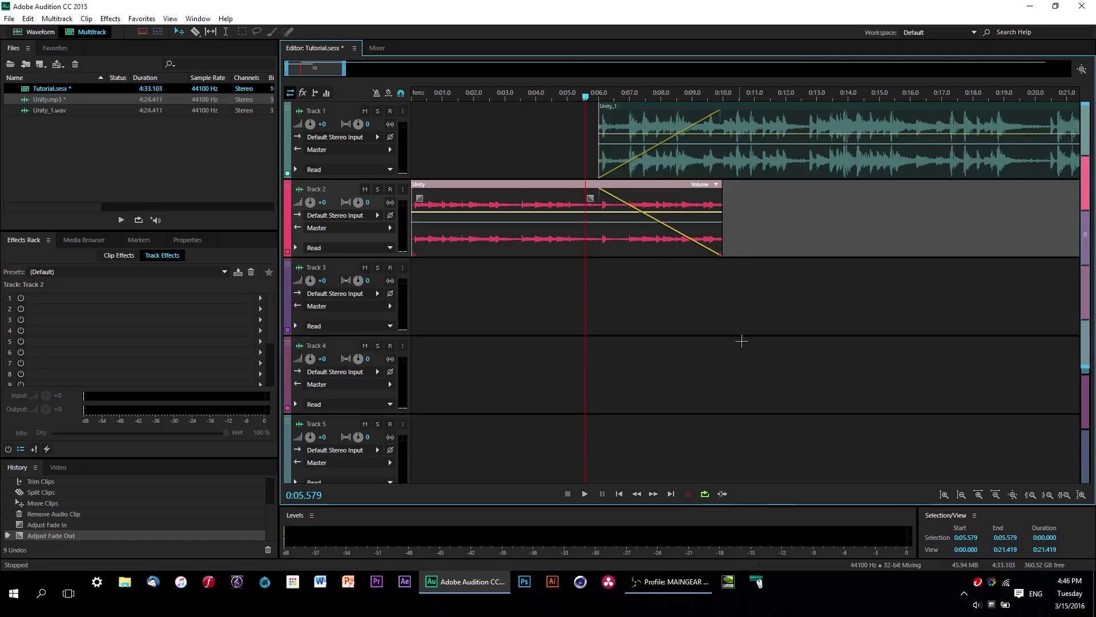
pyautogui.press('space')
pyautogui.click(480, 95)
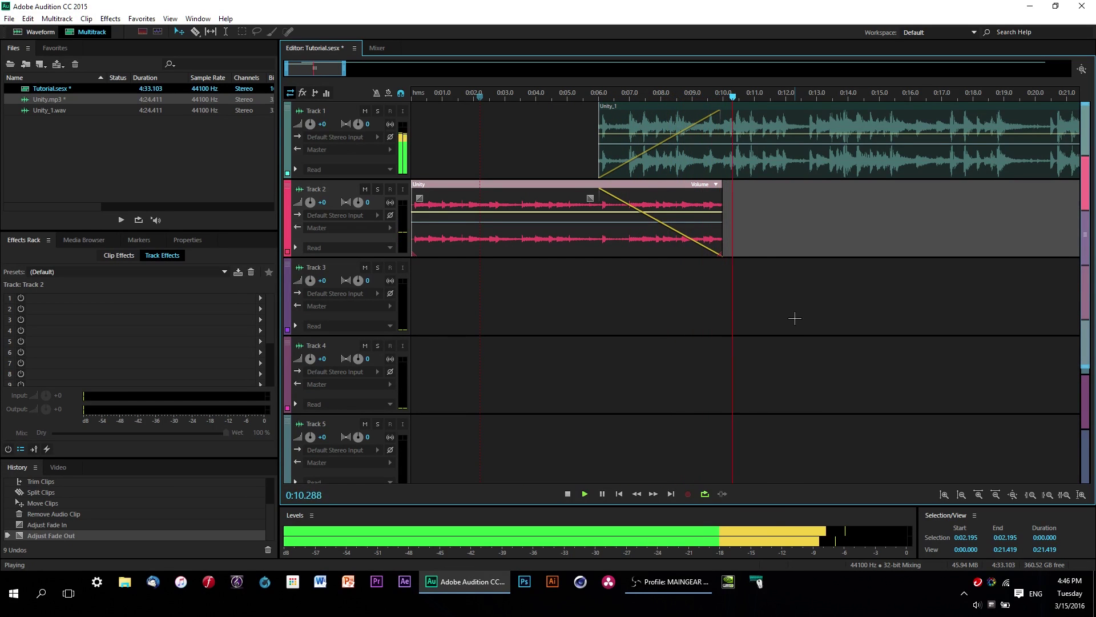
pyautogui.press('space')
# Move the playhead to about 4.6 seconds and reshape Track 2's fade-out to start at about 7 seconds with a linear value of 65.
pyautogui.moveTo(758, 97); pyautogui.dragTo(554, 97)
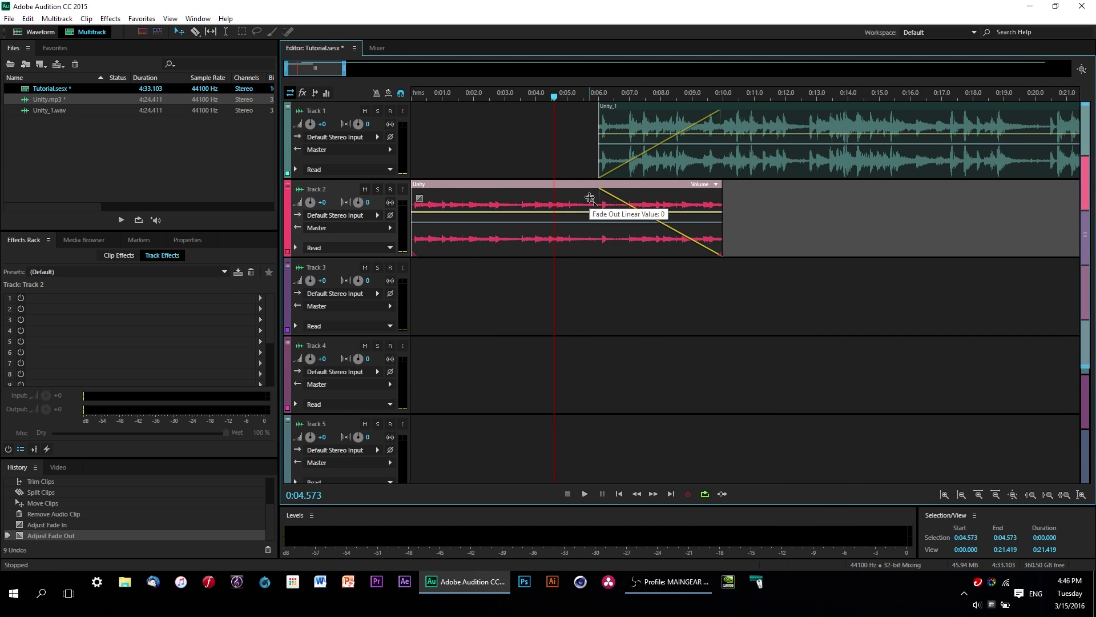
pyautogui.moveTo(590, 198); pyautogui.dragTo(618, 162)
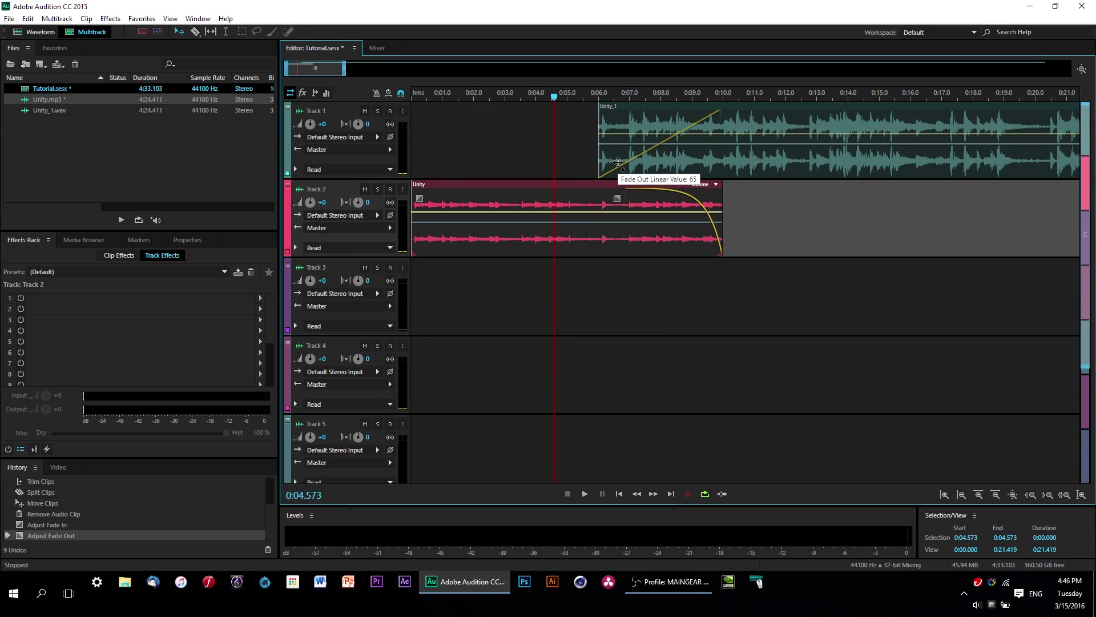
pyautogui.moveTo(618, 162); pyautogui.dragTo(619, 159)
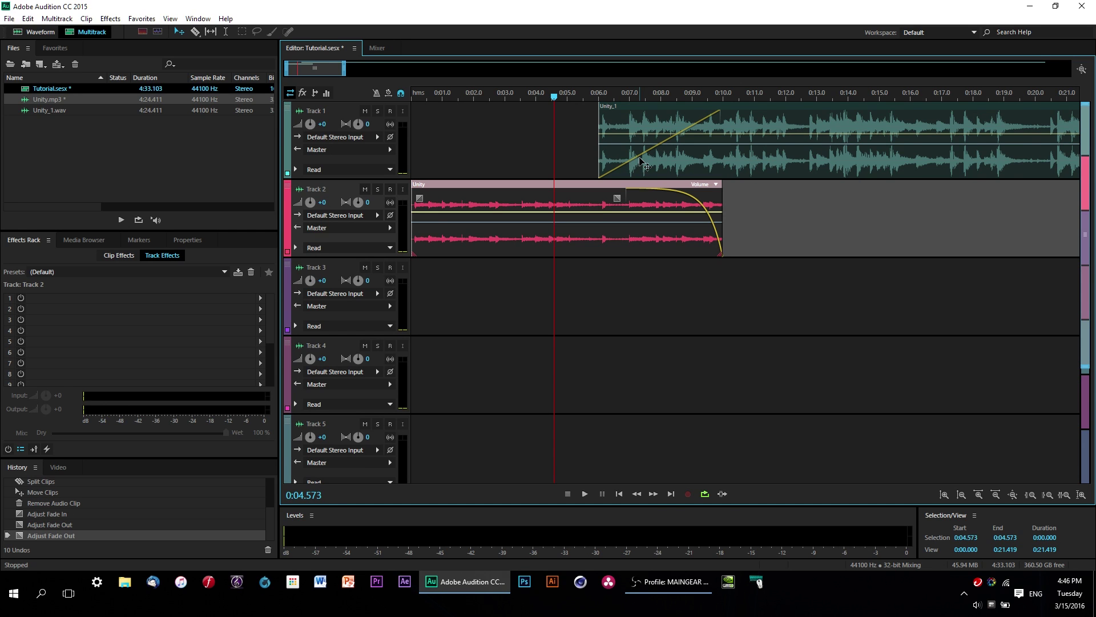
# Curve the fade-in of the Track 1 clip to a linear value of -44, ending at about 9.8 seconds.
pyautogui.click(749, 133)
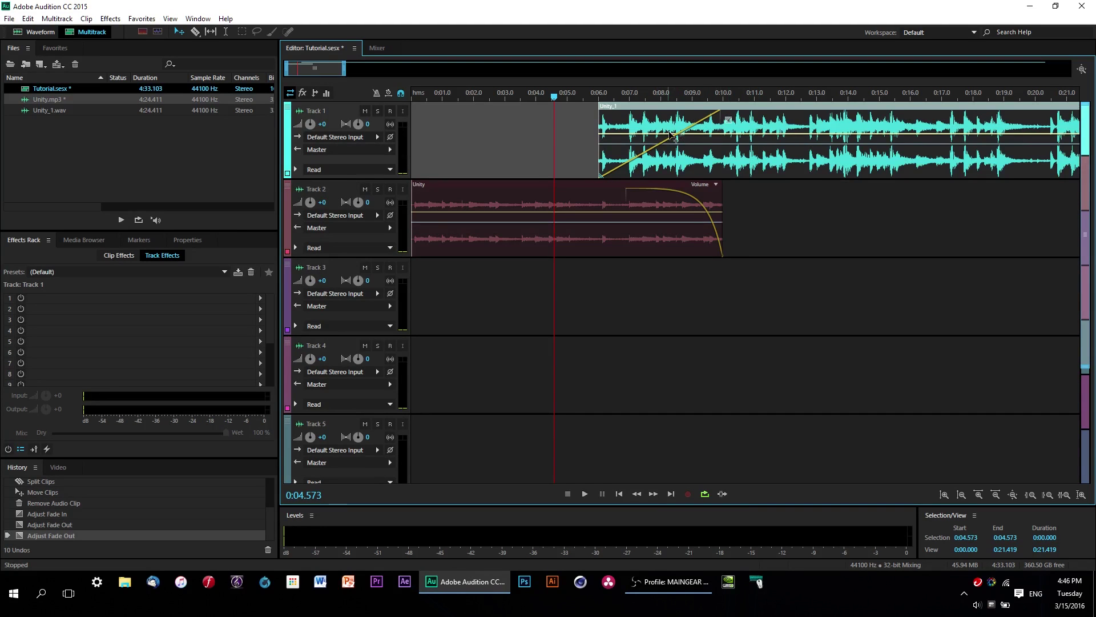
pyautogui.moveTo(600, 123); pyautogui.dragTo(627, 155)
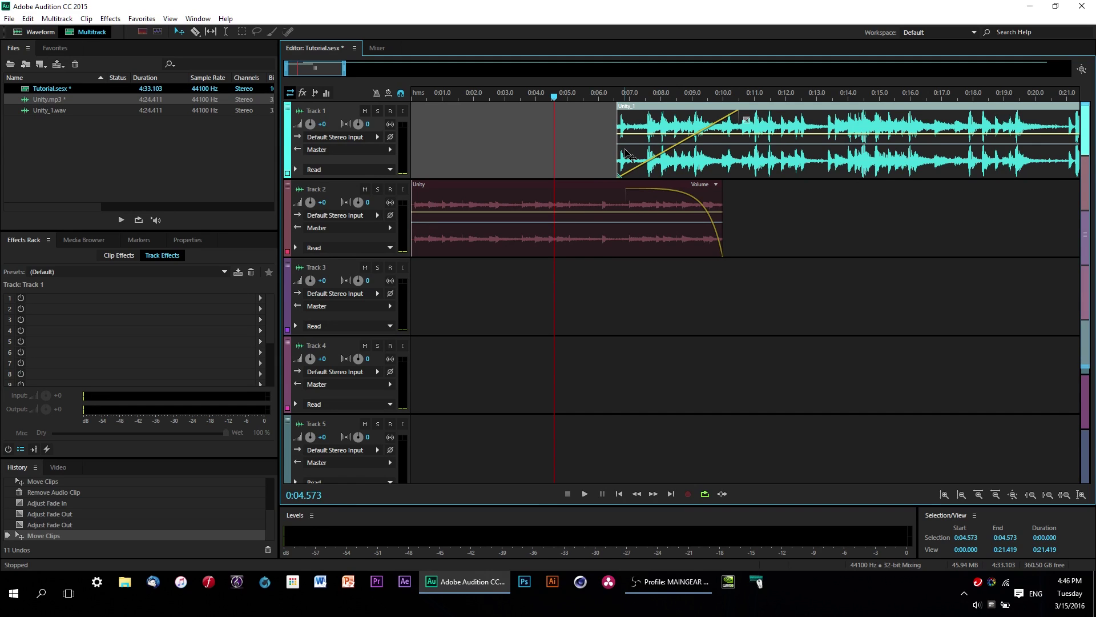
pyautogui.hotkey('ctrl', 'z')
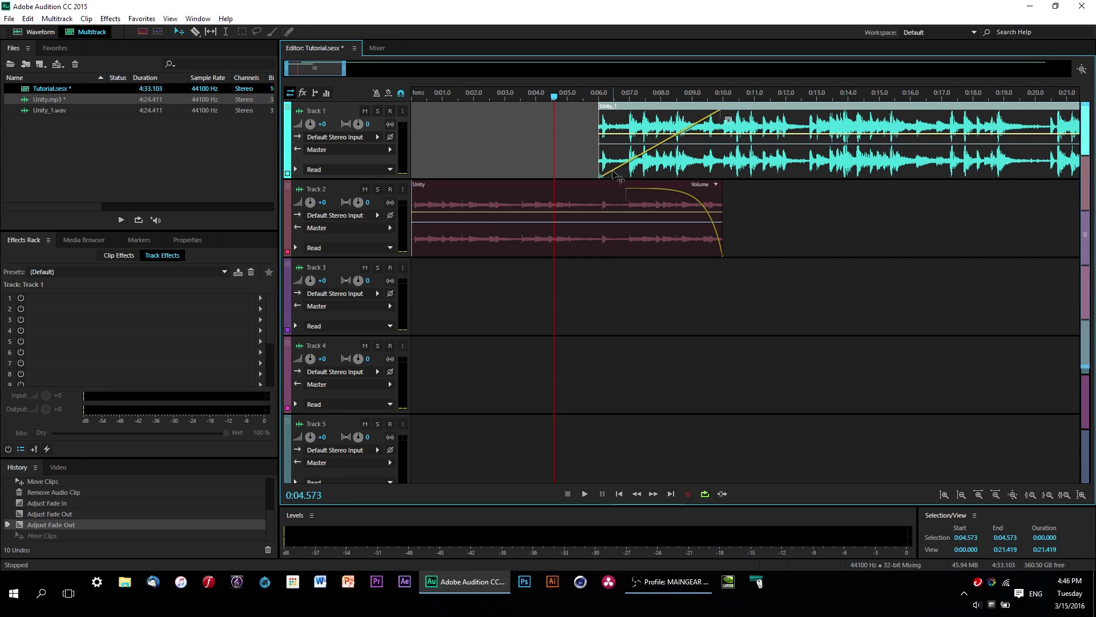
pyautogui.moveTo(729, 121); pyautogui.dragTo(727, 147)
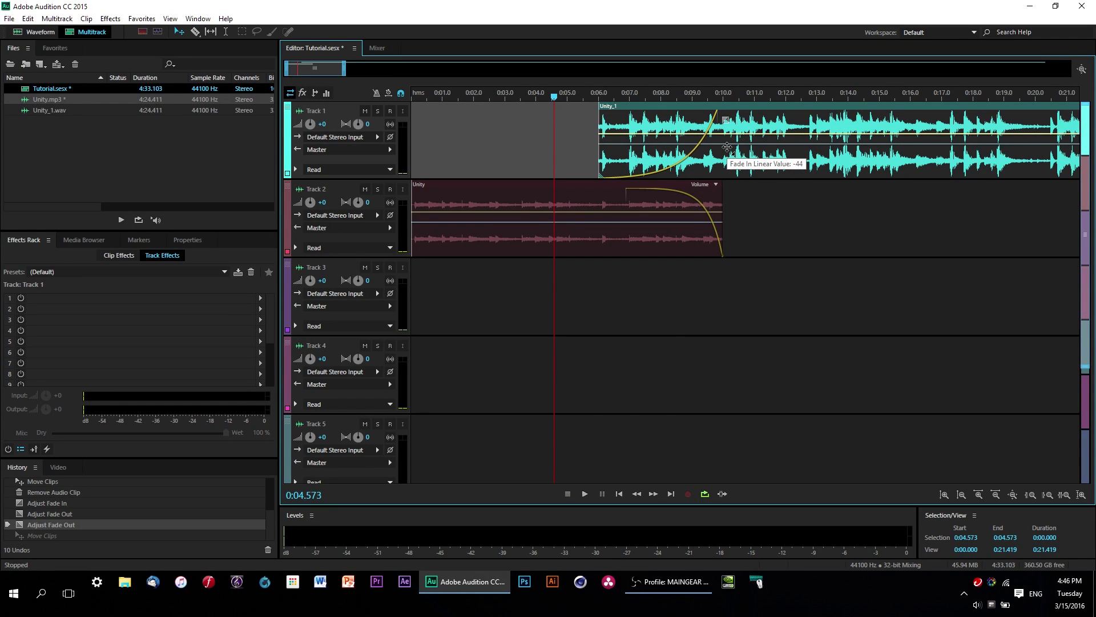
pyautogui.moveTo(727, 147); pyautogui.dragTo(727, 146)
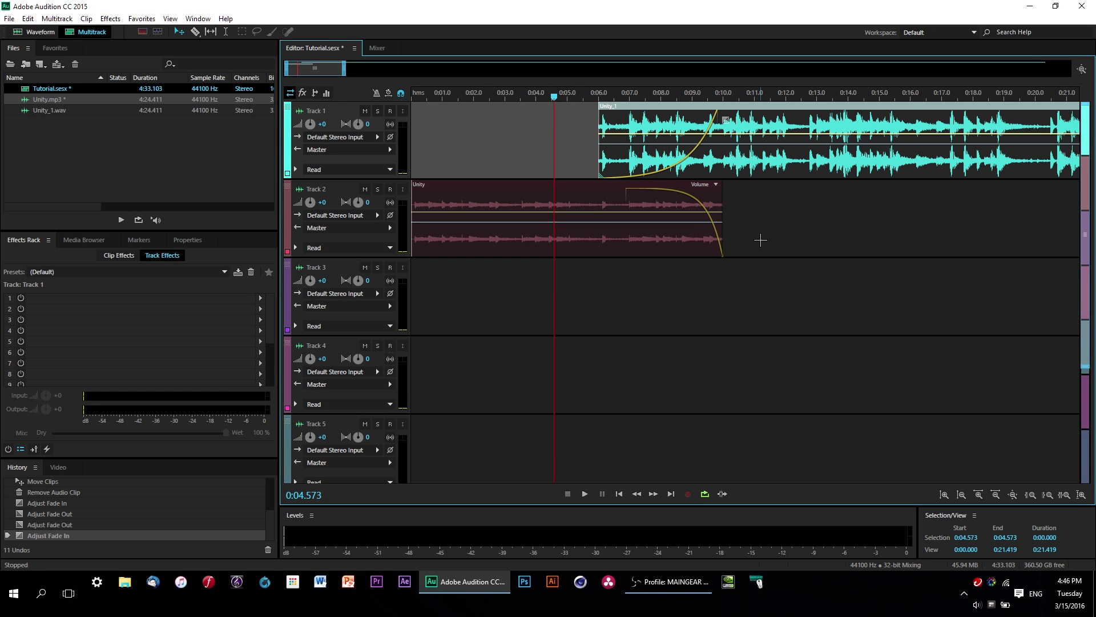
# Play the curved crossfade repeatedly from about 4 to 5 seconds and return the playhead to about 5.1 seconds.
pyautogui.click(530, 94)
pyautogui.press('space')
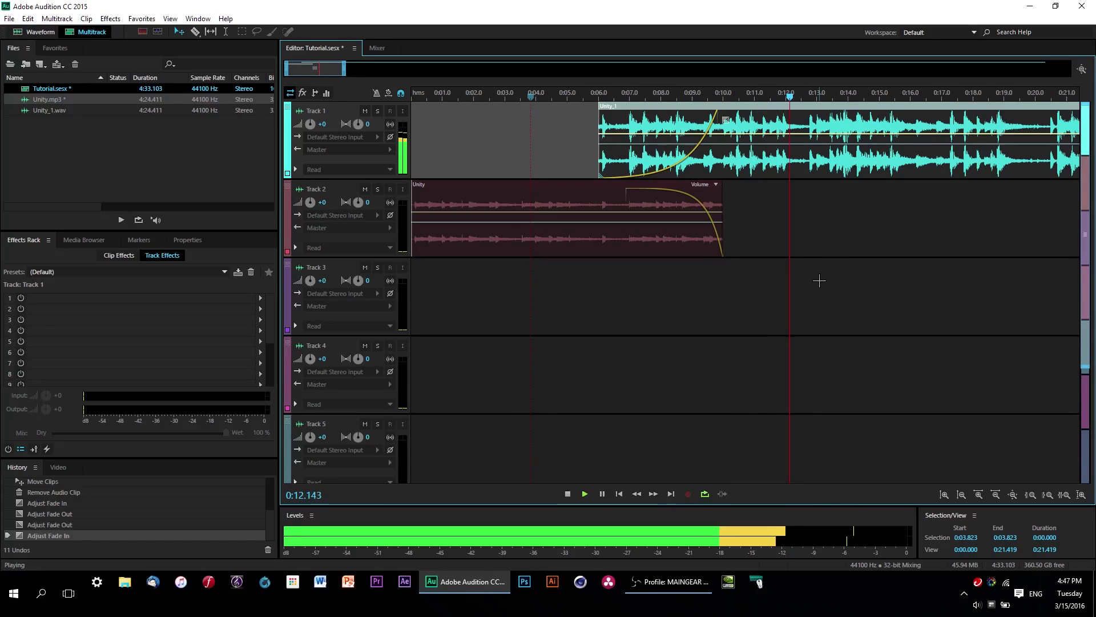
pyautogui.press('space')
pyautogui.click(574, 102)
pyautogui.press('space')
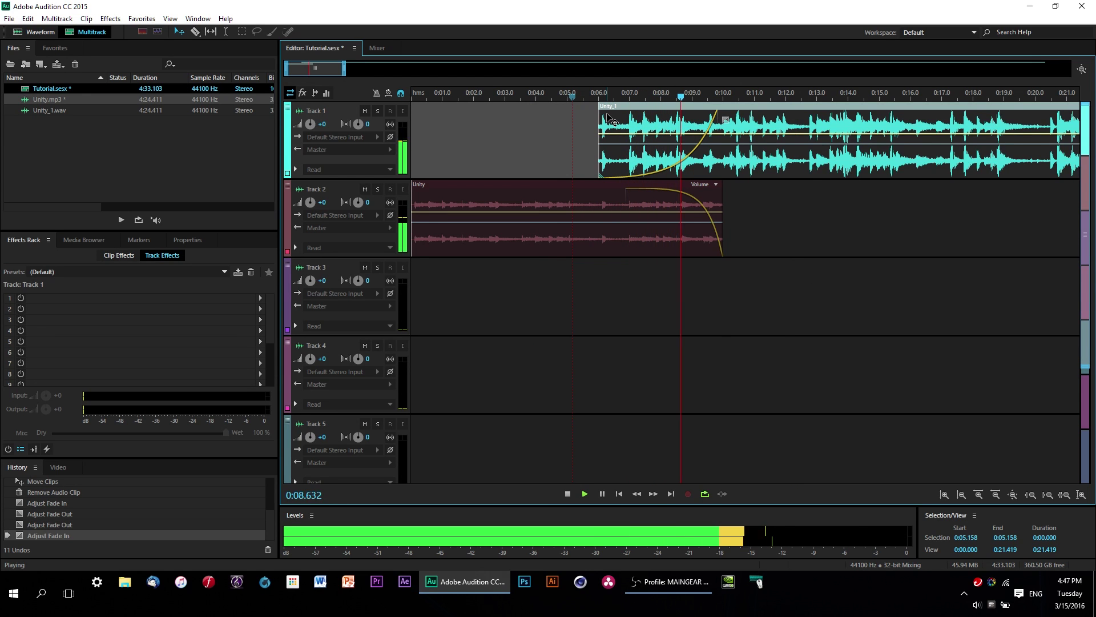
pyautogui.press('space')
pyautogui.press('space')
pyautogui.press('space')
pyautogui.click(576, 102)
pyautogui.moveTo(577, 104); pyautogui.dragTo(570, 102)
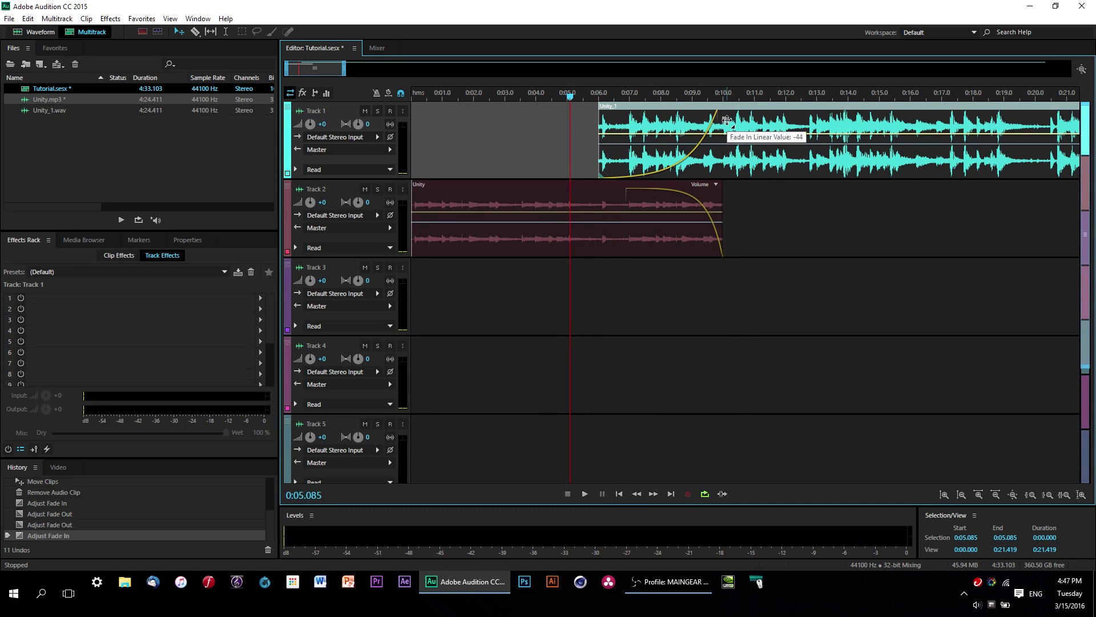
# Shorten the crossfade to run from about 6 to 8.5 seconds, trimming the end of the Track 2 clip to match, and play it.
pyautogui.moveTo(727, 120); pyautogui.dragTo(681, 120)
pyautogui.moveTo(720, 206); pyautogui.dragTo(588, 198)
pyautogui.press('space')
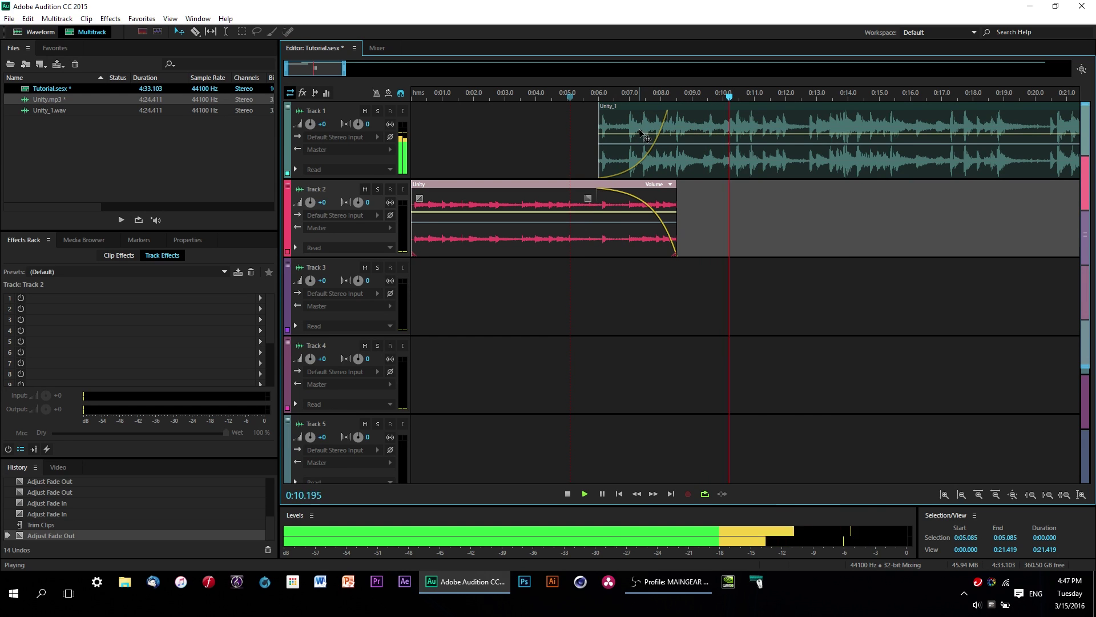
pyautogui.press('space')
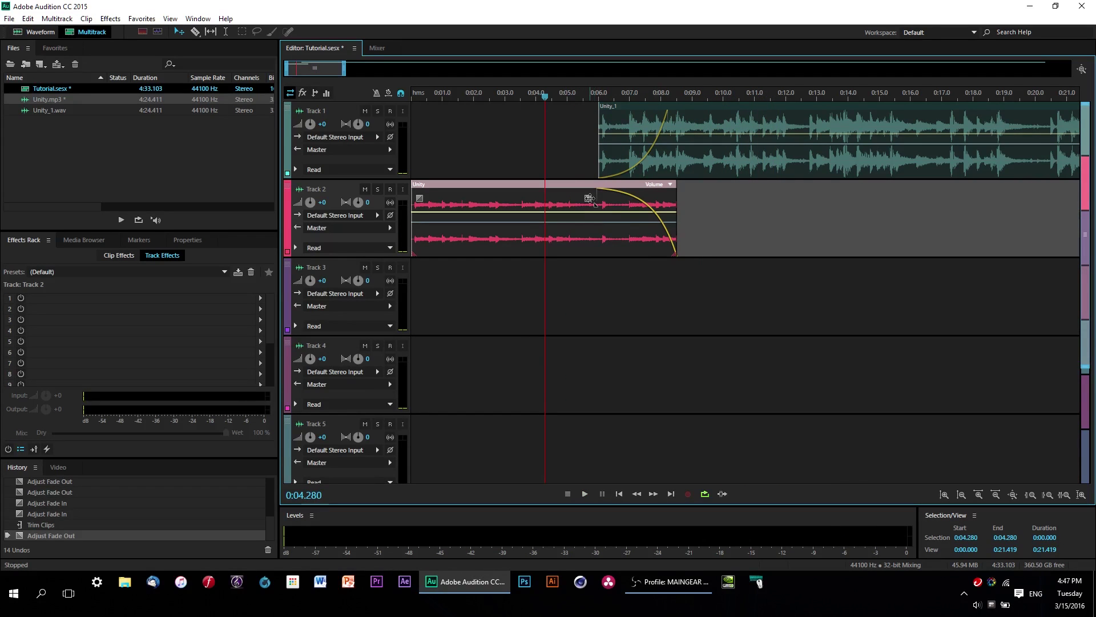
# Start Track 2's fade-out earlier, at about 5 seconds with a linear value of 36, and play the transition.
pyautogui.moveTo(589, 198); pyautogui.dragTo(559, 198)
pyautogui.press('space')
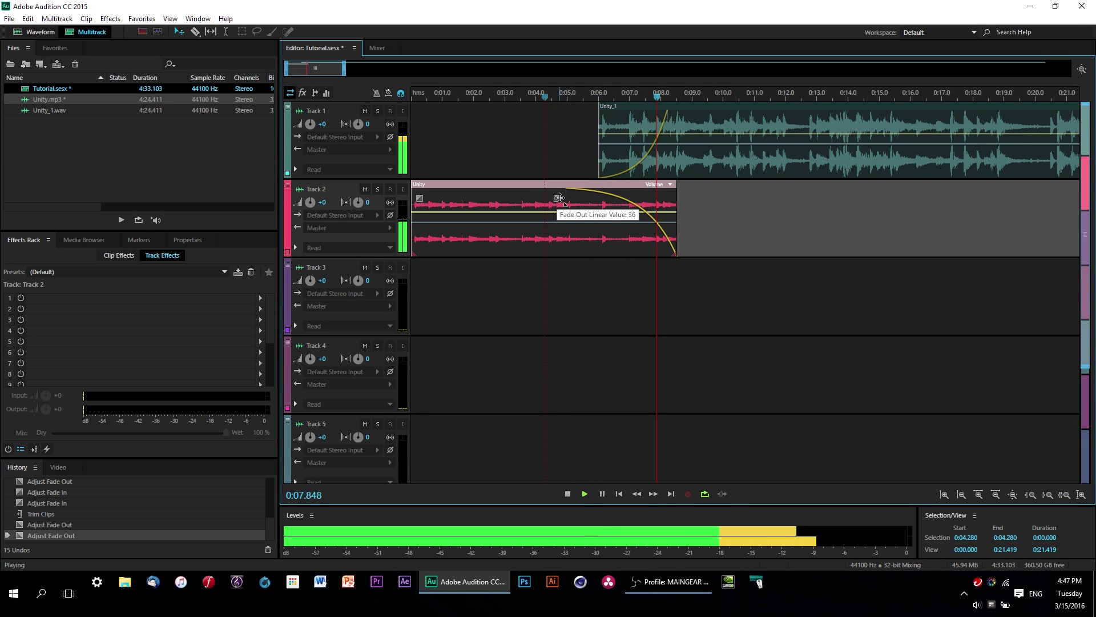
pyautogui.press('space')
# Try lengthening Track 1's fade-in to end at about 8.9 seconds and play the transition from about 4.4 seconds.
pyautogui.click(677, 121)
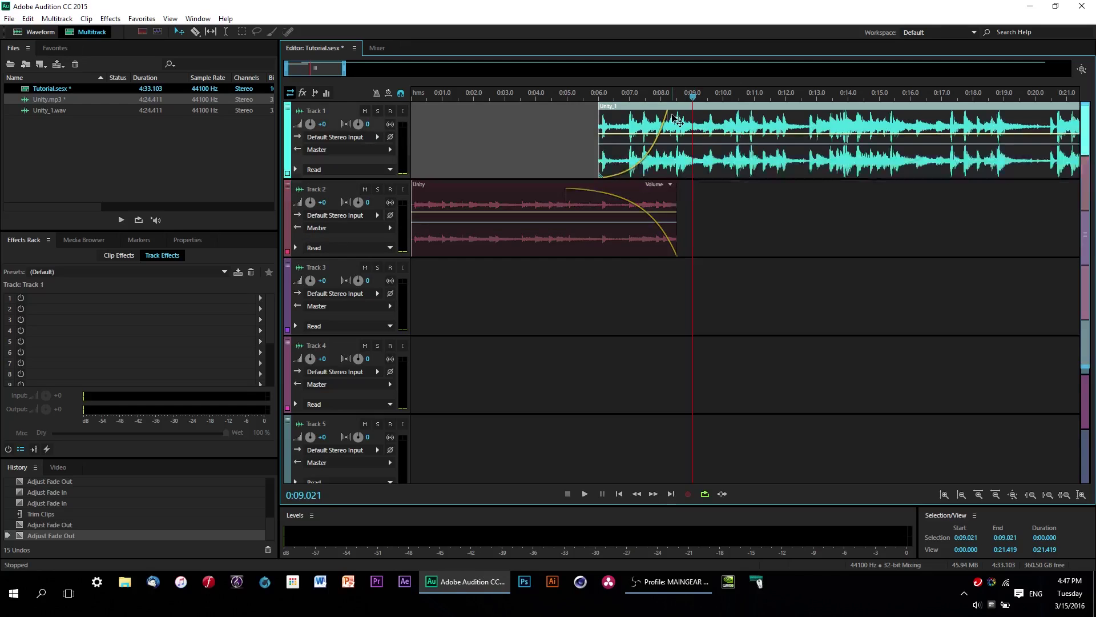
pyautogui.moveTo(678, 121); pyautogui.dragTo(697, 122)
pyautogui.click(547, 97)
pyautogui.press('space')
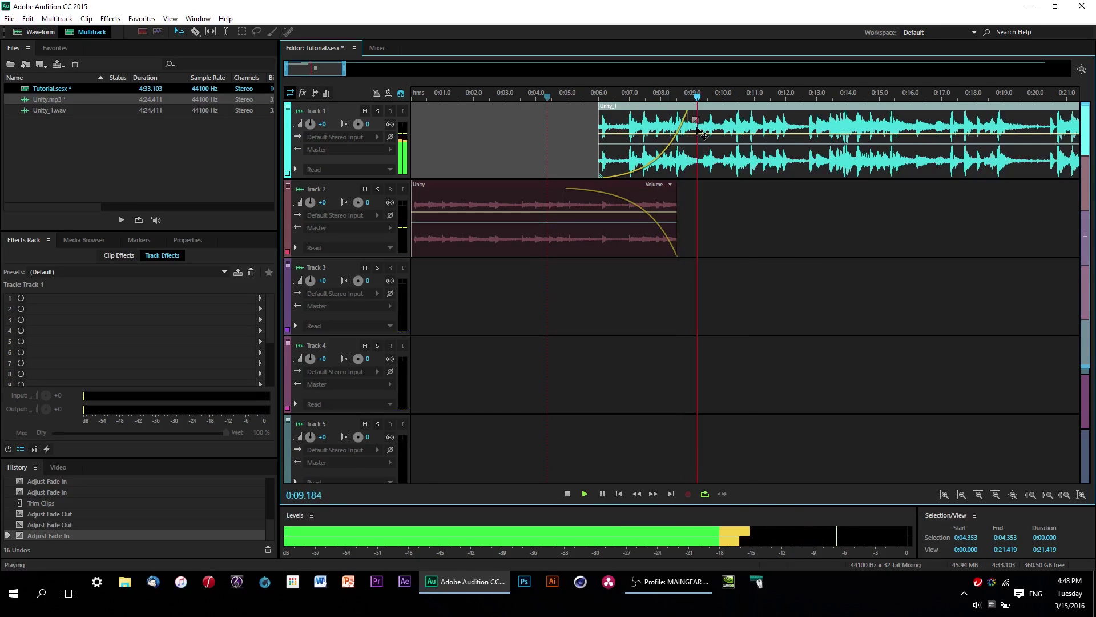
pyautogui.press('space')
# Shorten Track 1's fade-in to end at about 8.4 seconds and play the transition from about 4 seconds.
pyautogui.moveTo(695, 119); pyautogui.dragTo(682, 120)
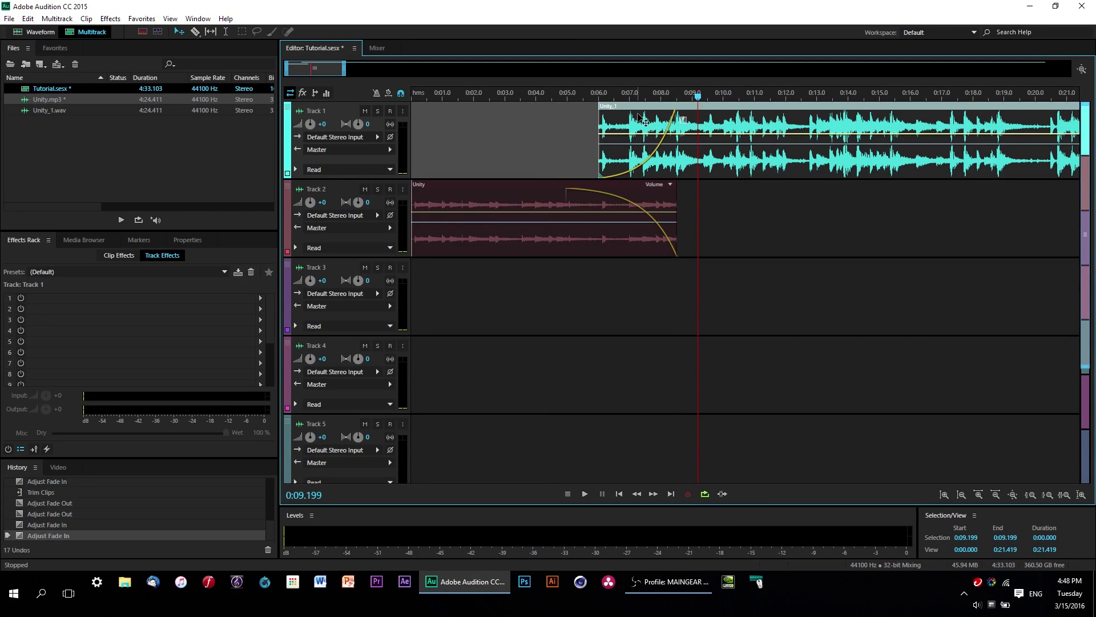
pyautogui.click(538, 97)
pyautogui.press('space')
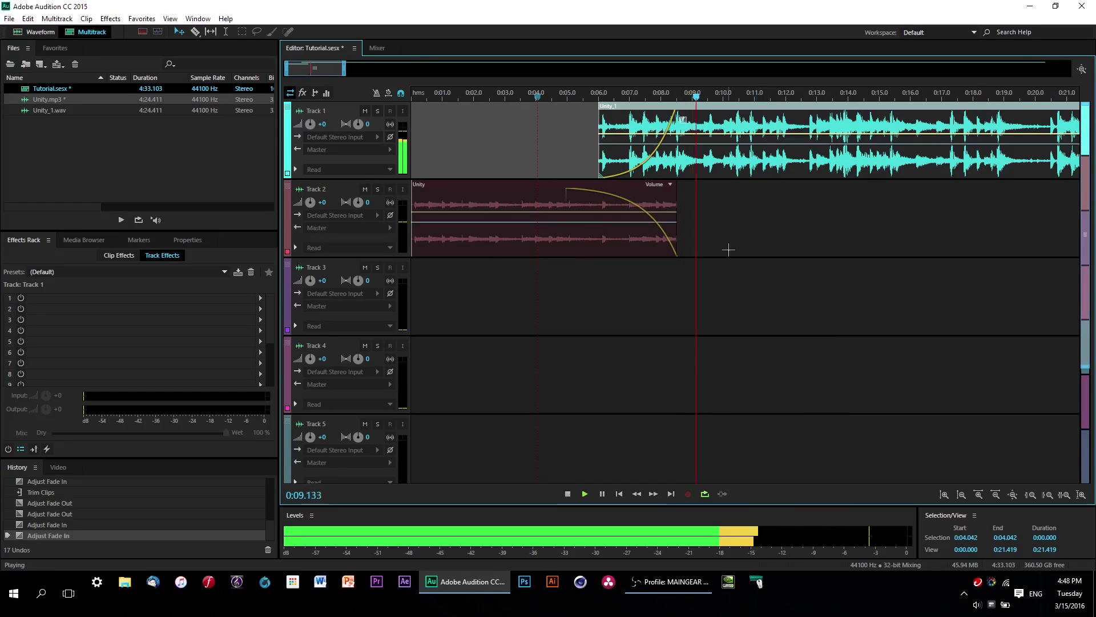
pyautogui.press('space')
# Extend the start of the Track 1 clip back to about 4.7 seconds, readjusting its fade-in curve, and play the transition.
pyautogui.moveTo(683, 120); pyautogui.dragTo(682, 109)
pyautogui.moveTo(599, 122); pyautogui.dragTo(557, 122)
pyautogui.moveTo(680, 118); pyautogui.dragTo(680, 119)
pyautogui.press('space')
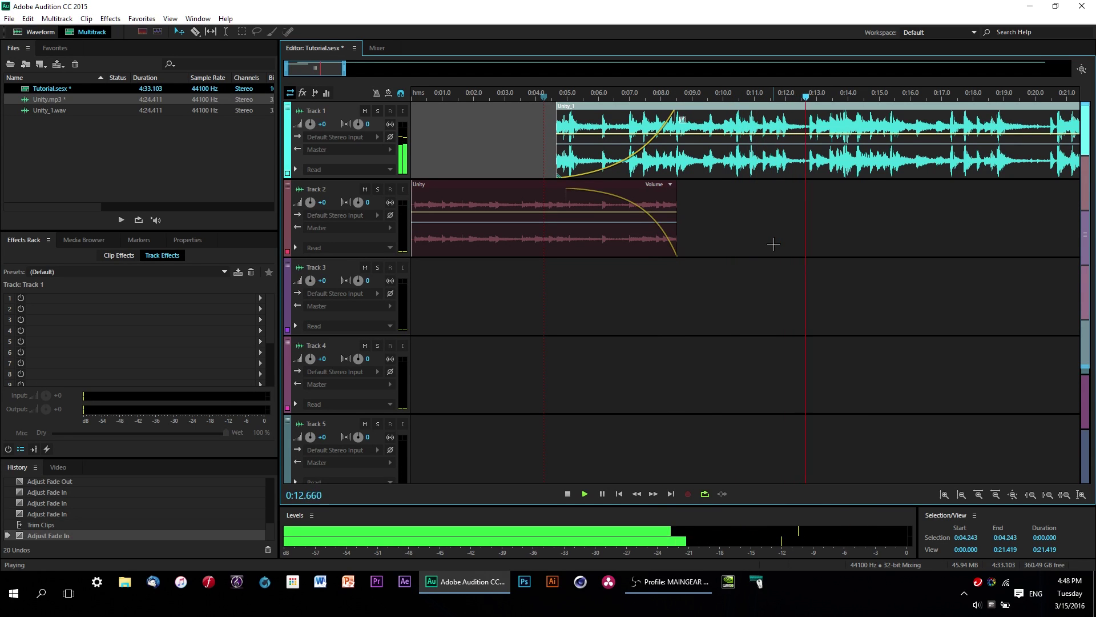
pyautogui.press('space')
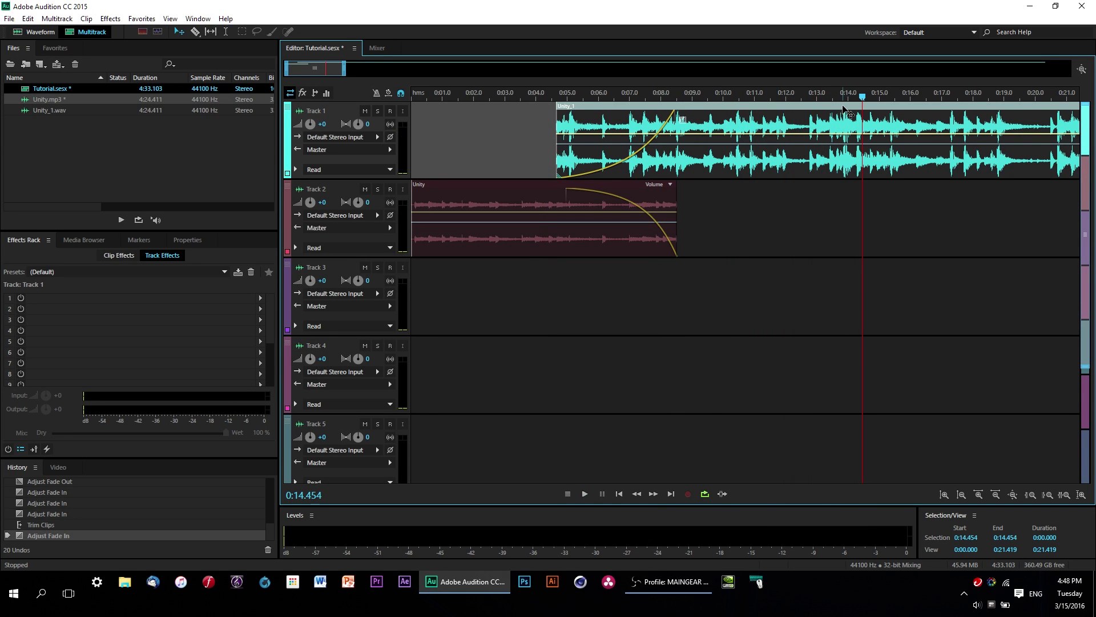
# Return the playhead to the start of the session and play the whole transition from the beginning.
pyautogui.press('Home')
pyautogui.press('space')
pyautogui.press('space')
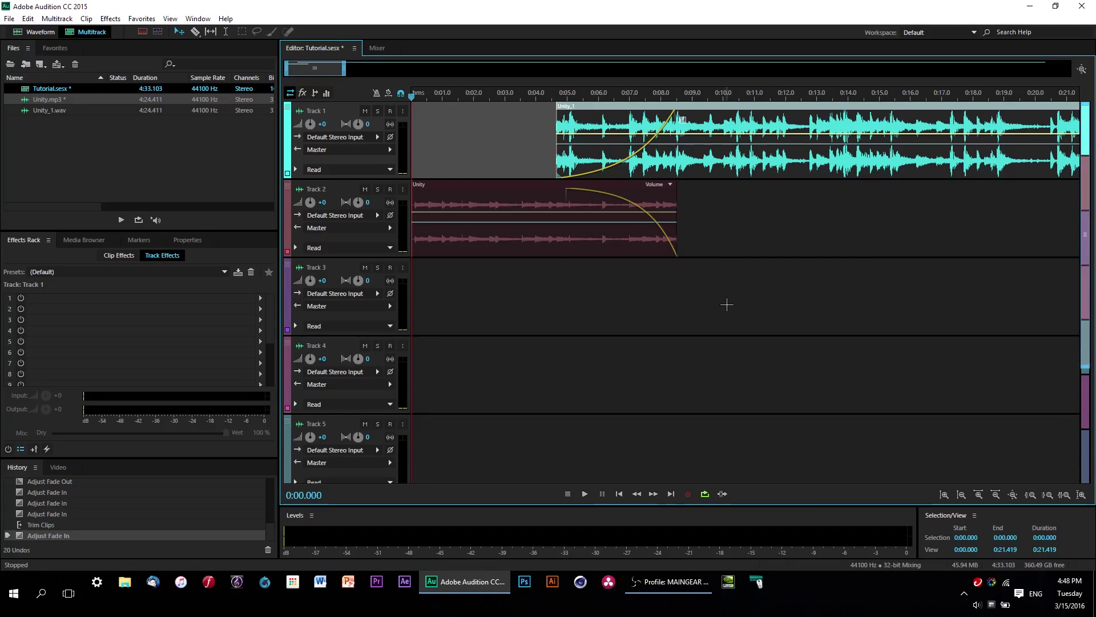
pyautogui.press('space')
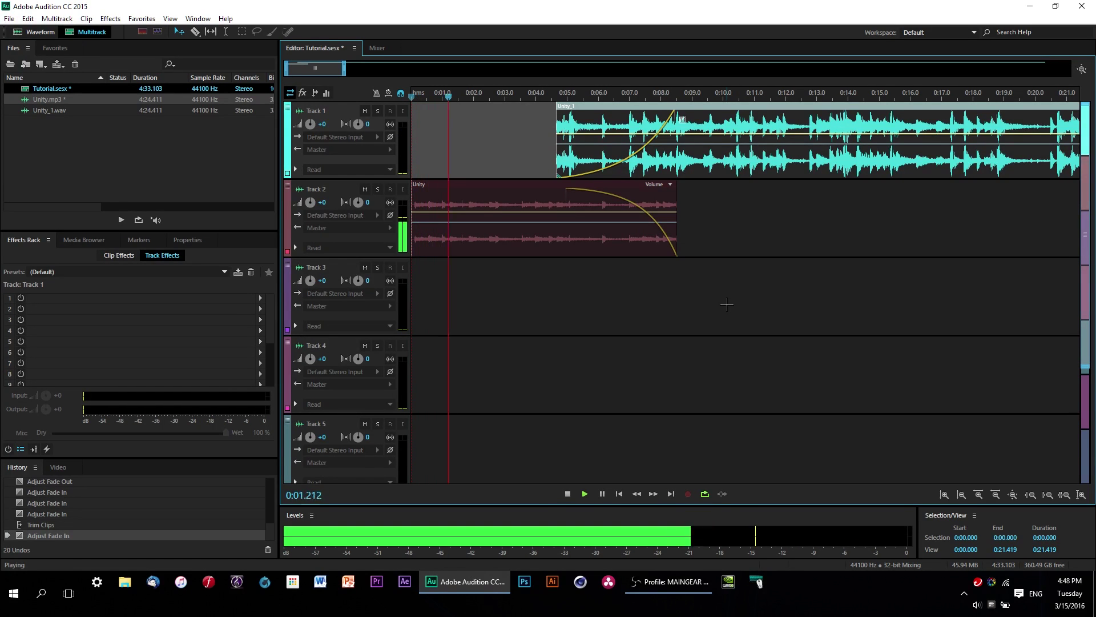